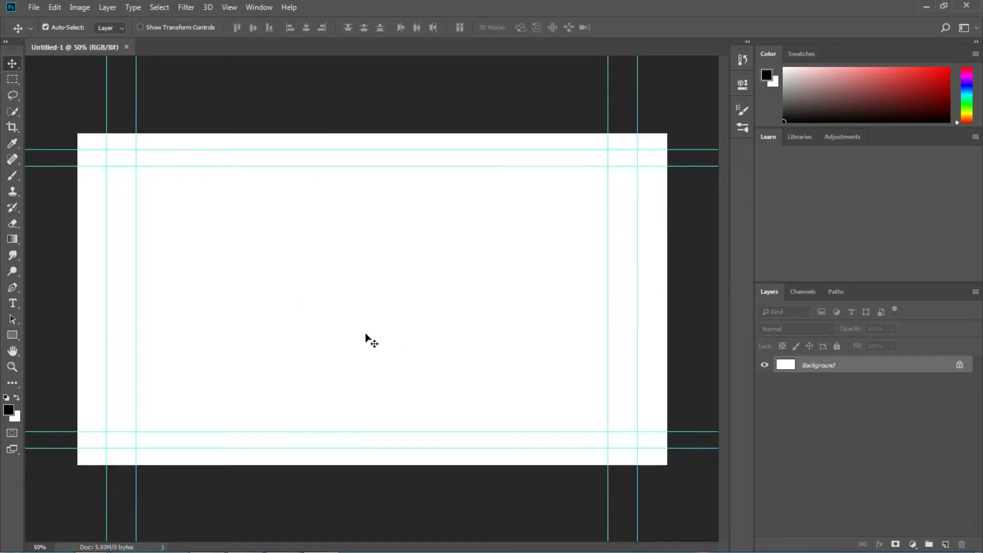
Step: Add a gradient fill layer above the Background using the black-to-white gradient preset
right_click(835, 367)
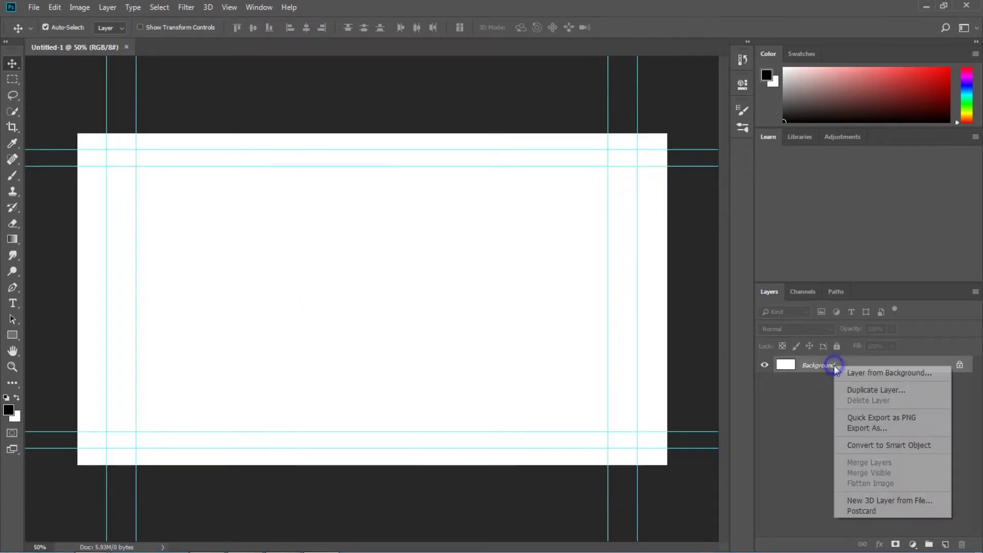
drag(822, 369, 873, 547)
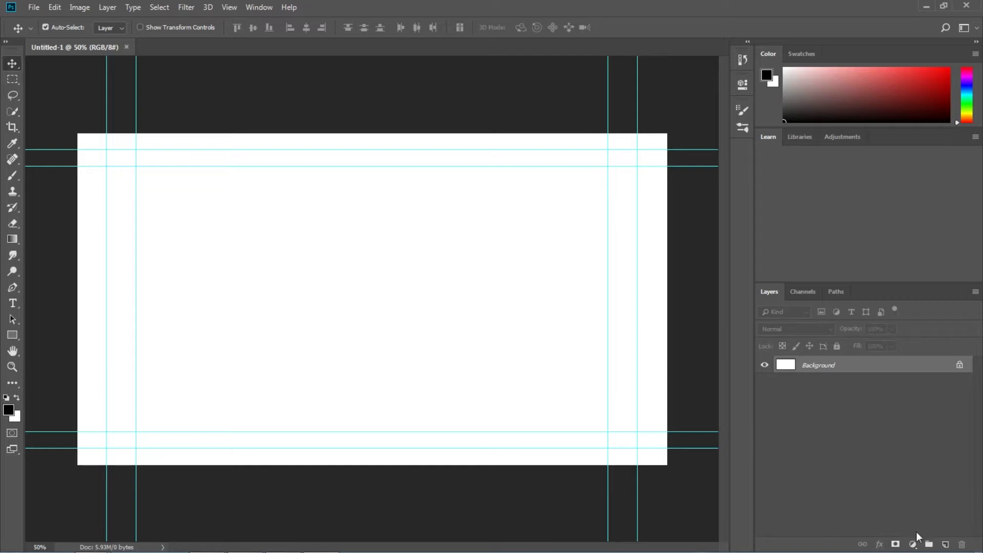
click(912, 545)
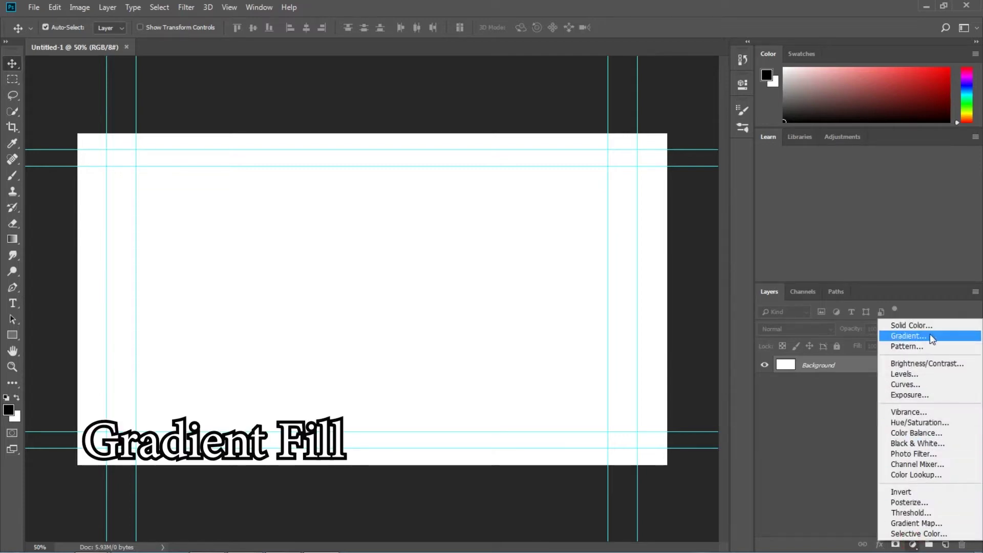
click(911, 336)
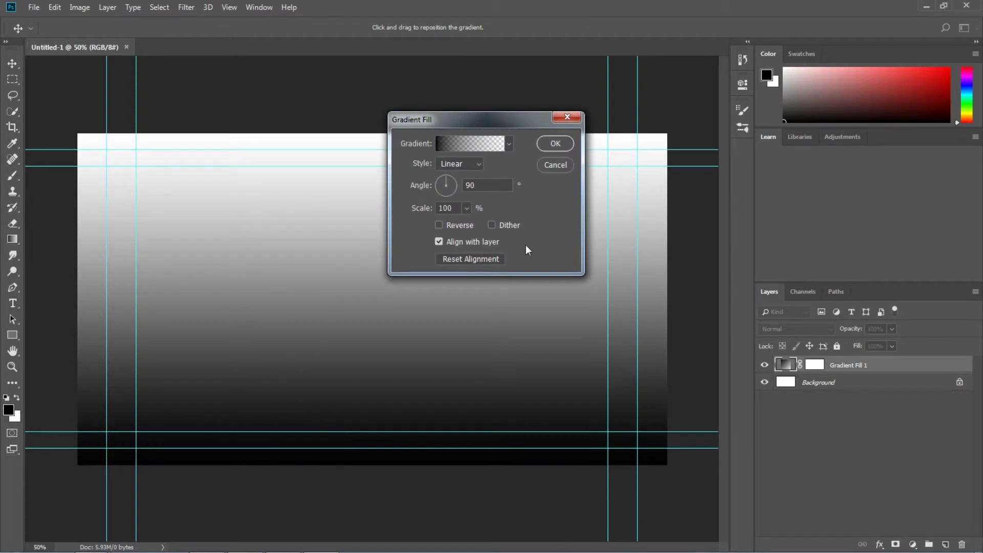
click(509, 144)
click(455, 168)
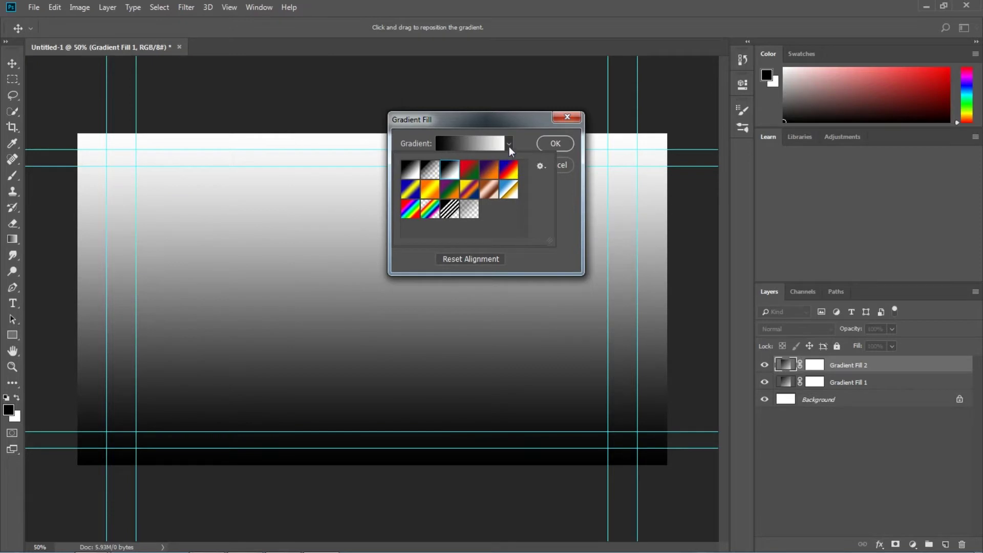
click(509, 146)
Step: Set the gradient fill's scale to 250% and its angle to 45°
double_click(456, 207)
text(250)
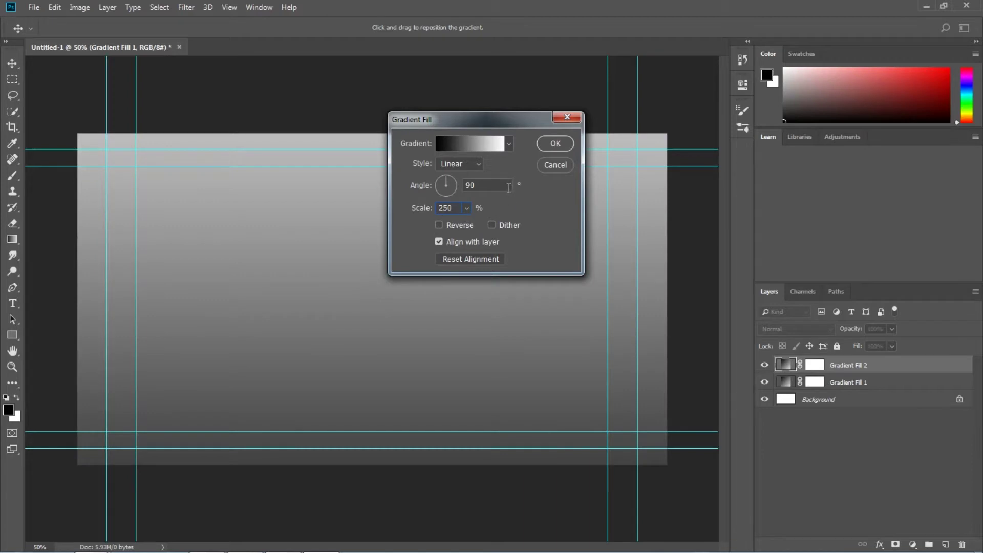
drag(486, 186, 459, 185)
text(45)
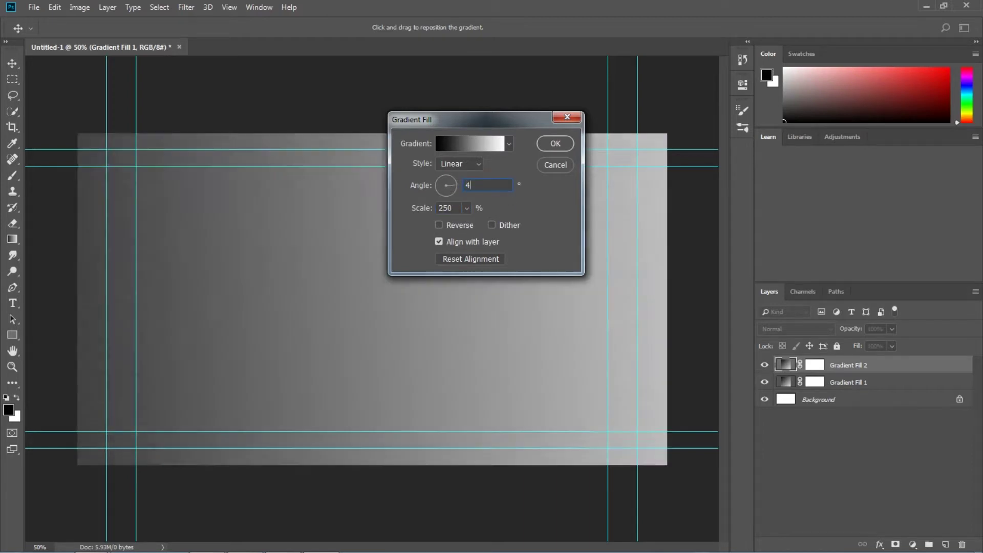
Step: Change the gradient fill to the Radial style, reverse its colours and apply it
click(476, 165)
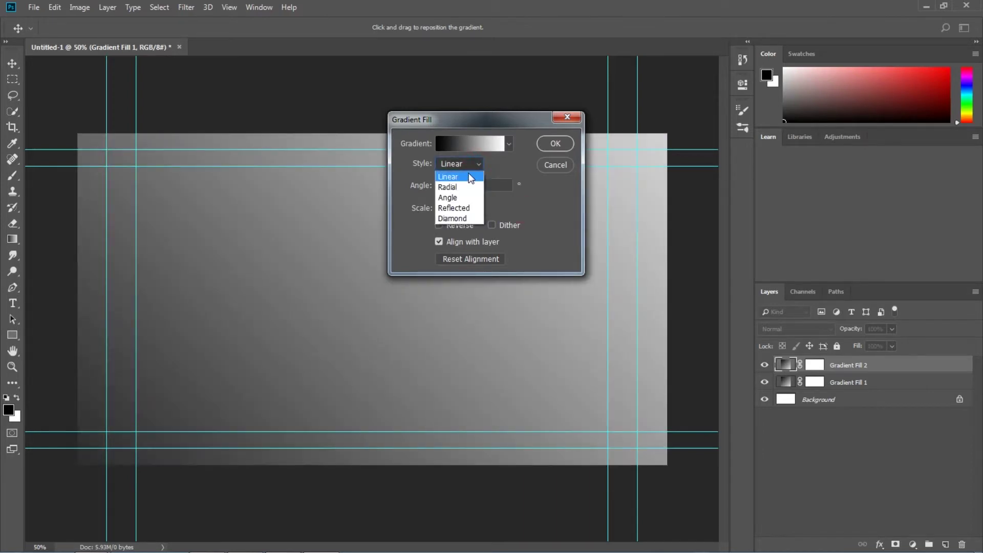
click(448, 187)
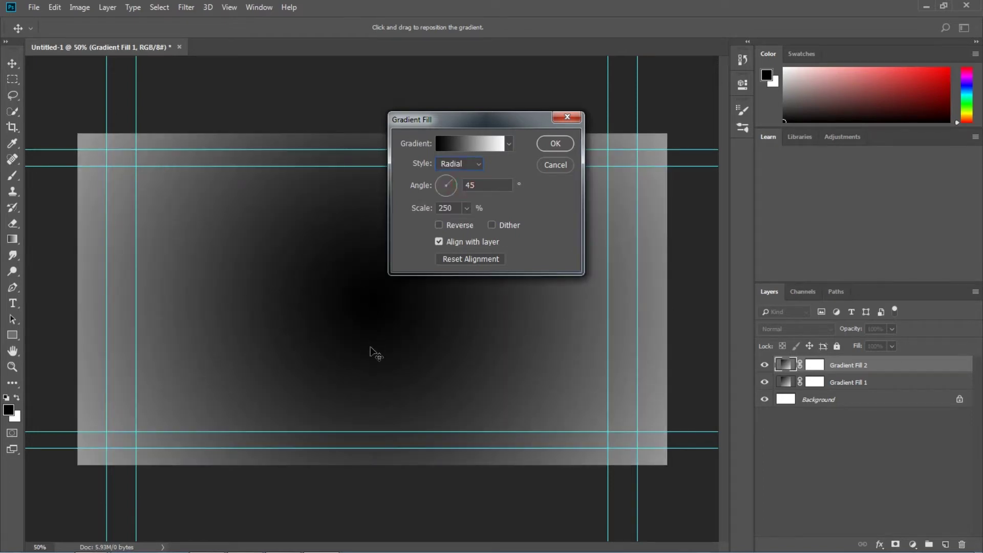
click(440, 225)
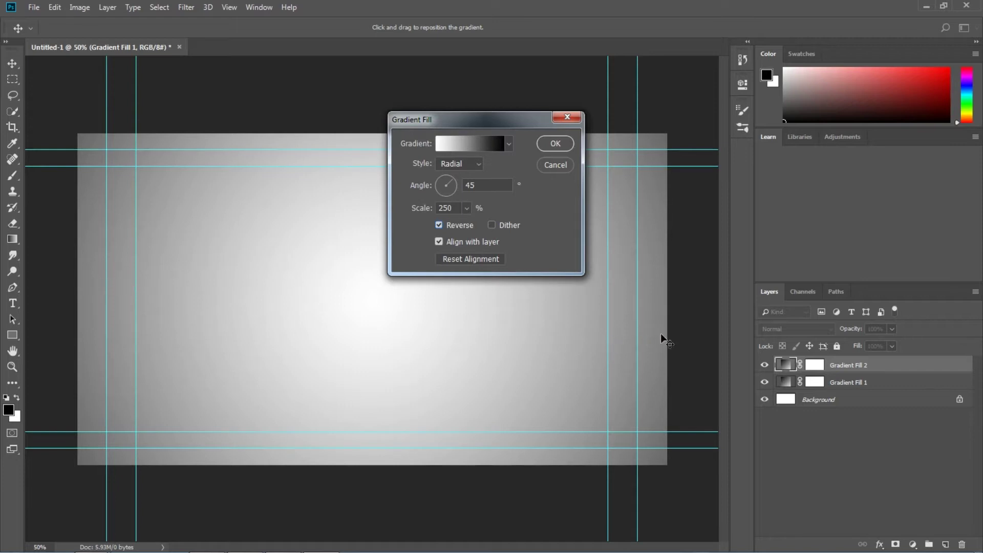
click(555, 144)
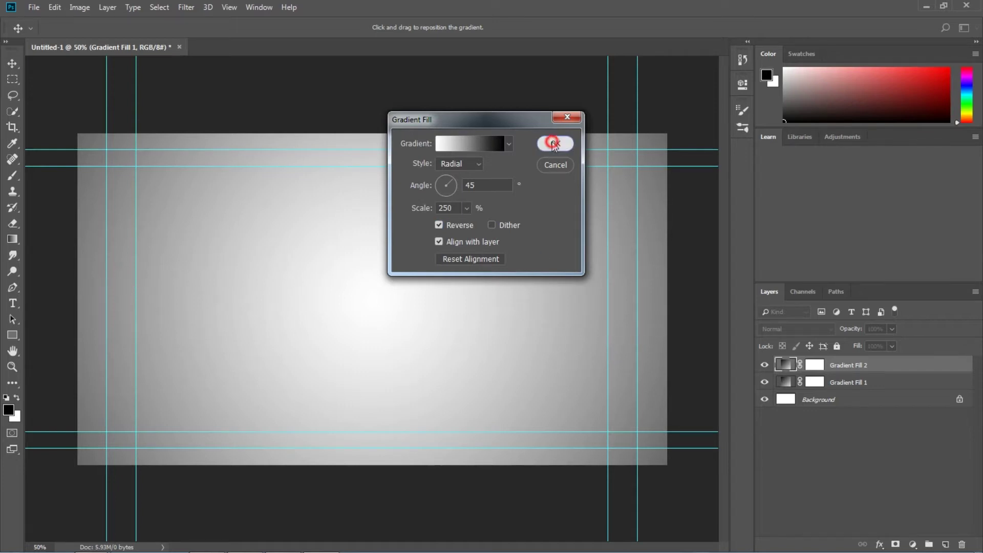
Step: Delete the surplus Gradient Fill 1 layer and make the Gradient Fill 2 layer active
click(860, 383)
right_click(860, 386)
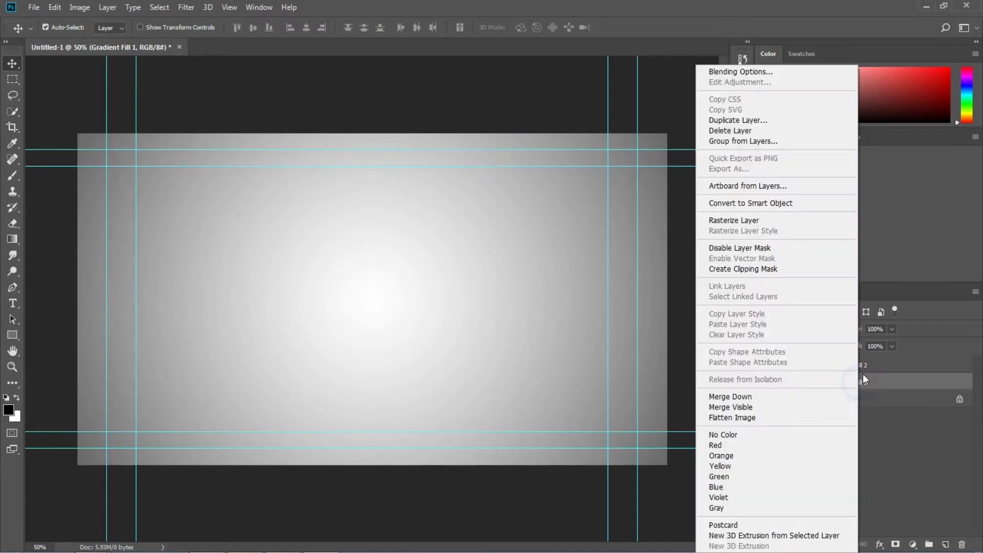
click(747, 131)
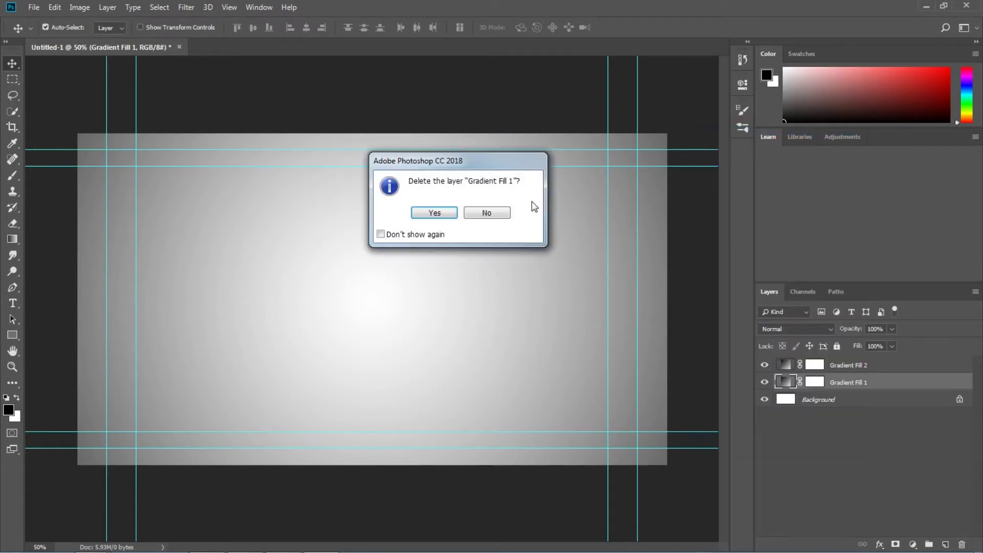
click(440, 212)
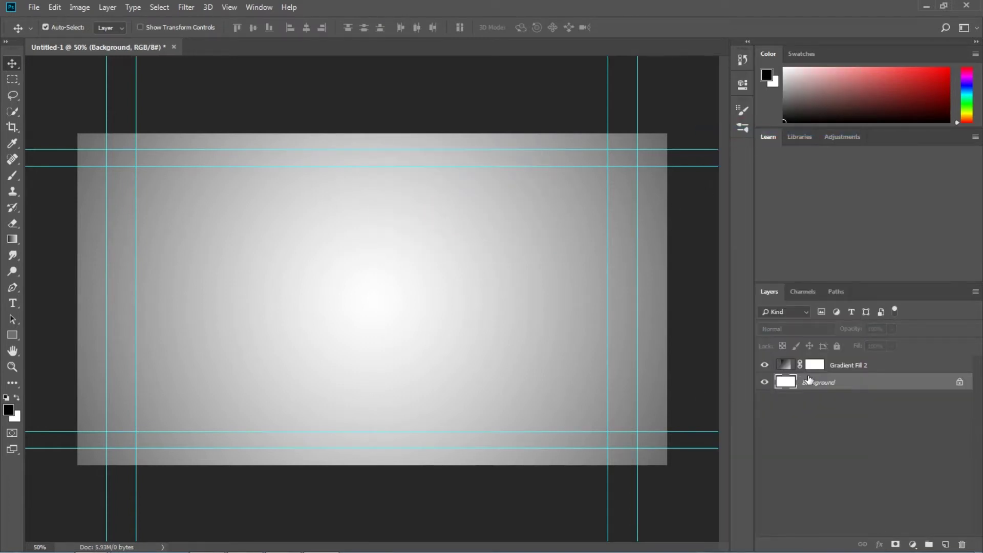
click(888, 366)
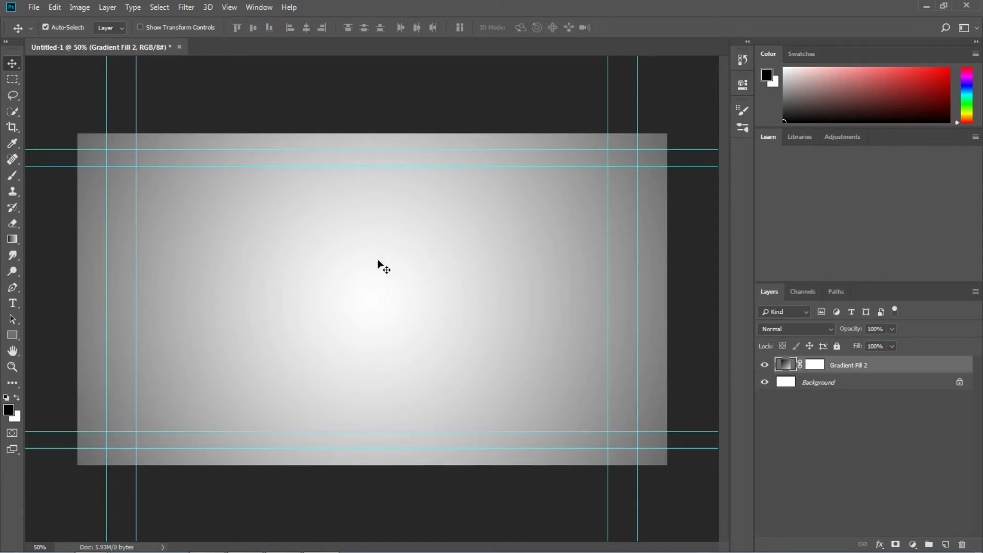
Step: Place the angelinaj image from the Model folder into the document
mouse_move(91, 540)
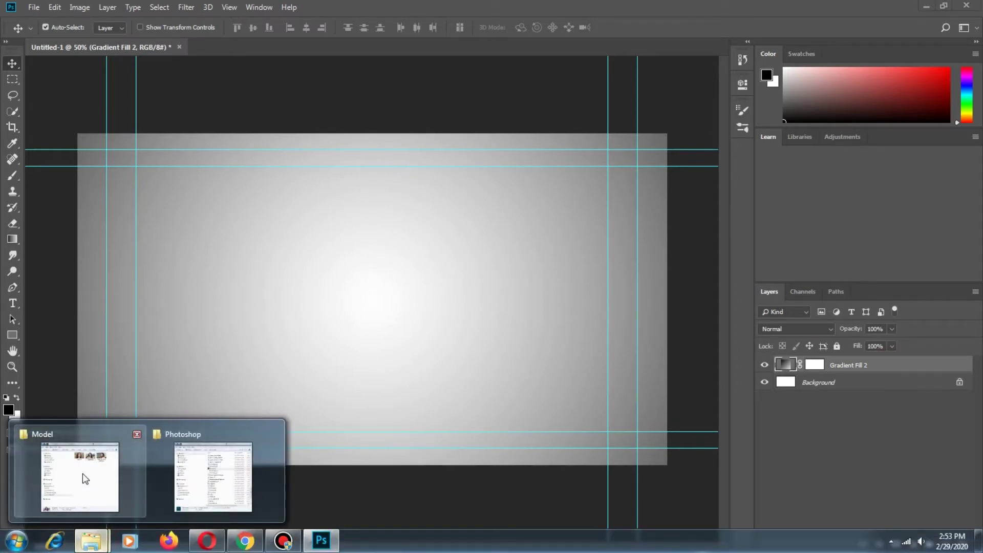
click(86, 486)
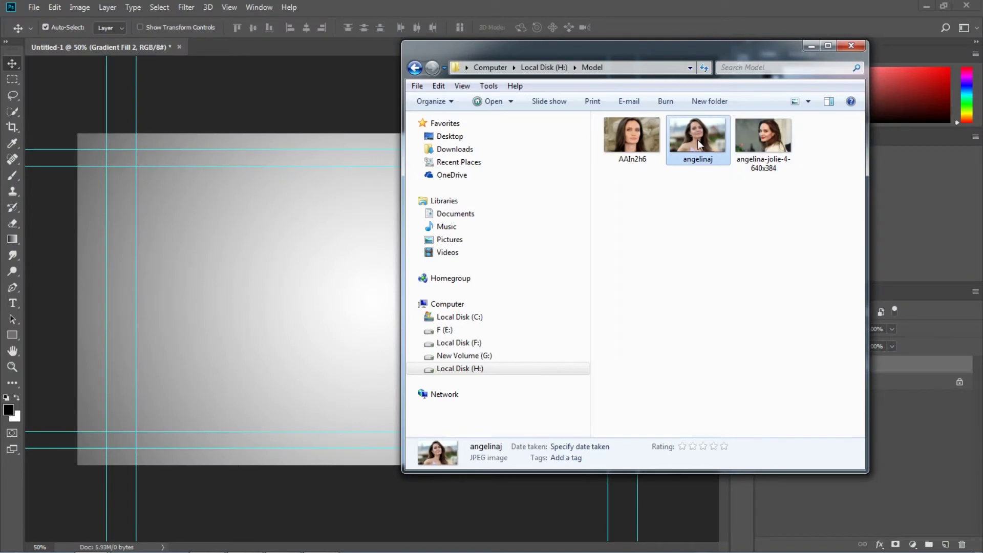
drag(703, 144, 300, 301)
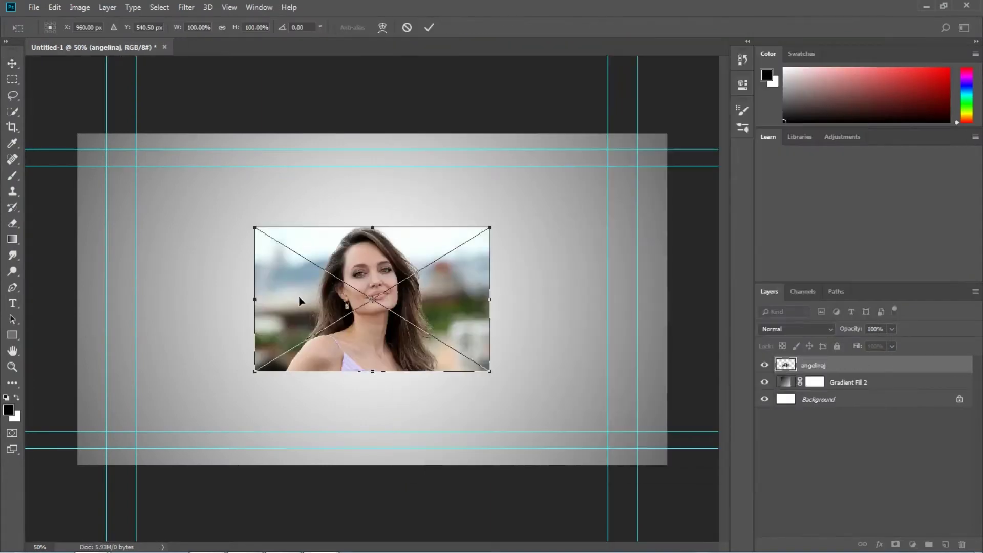
Step: Enlarge the placed portrait to about 262%, centre it horizontally against the canvas's upper edge and apply the transform
drag(492, 372, 682, 488)
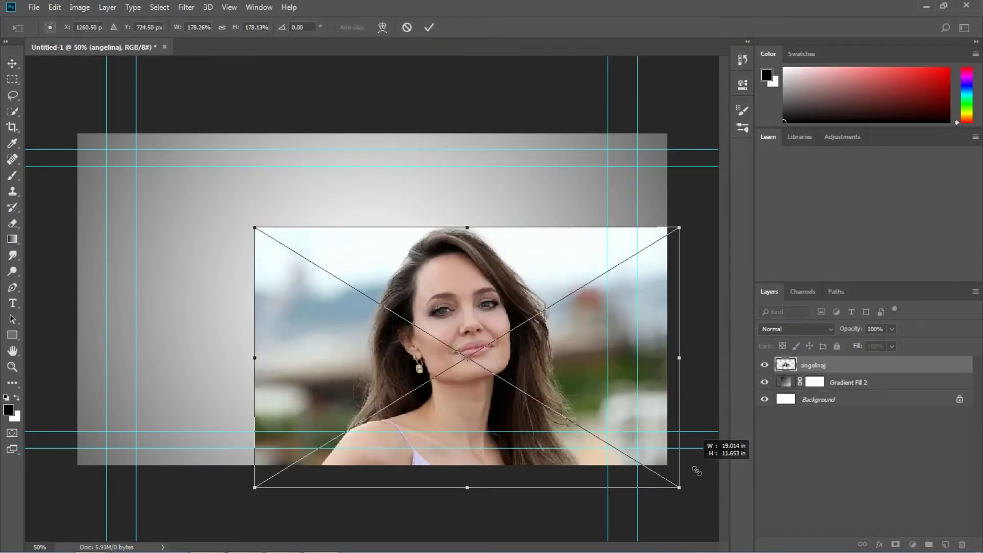
drag(581, 361, 447, 268)
drag(549, 396, 736, 511)
drag(595, 380, 535, 380)
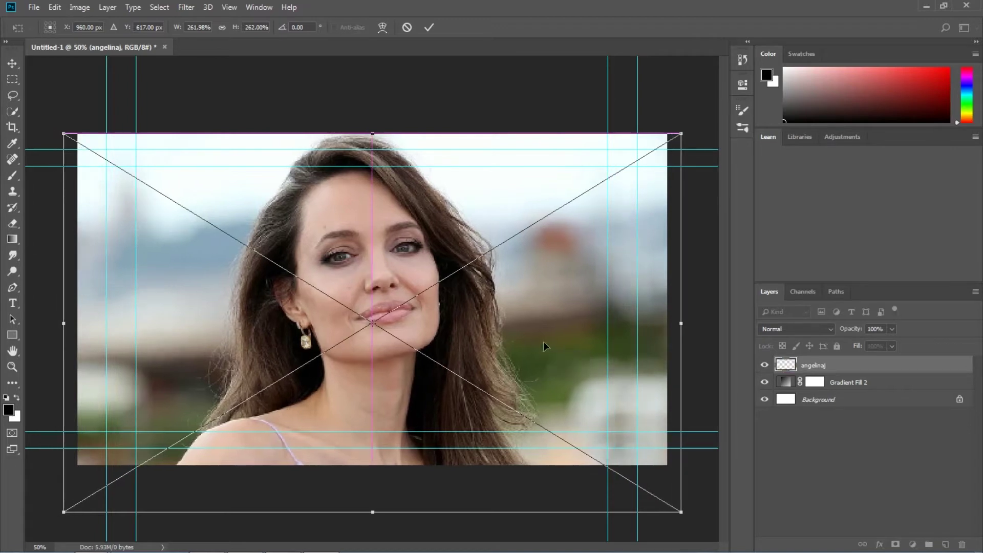
click(429, 28)
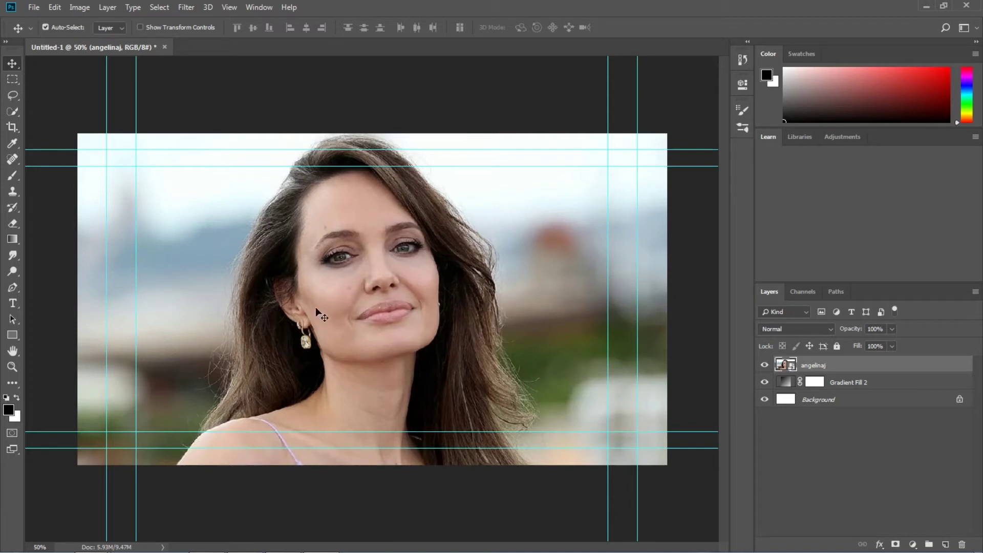
Step: Add a layer mask to the angelinaj layer and invert it to hide the whole photo
right_click(813, 366)
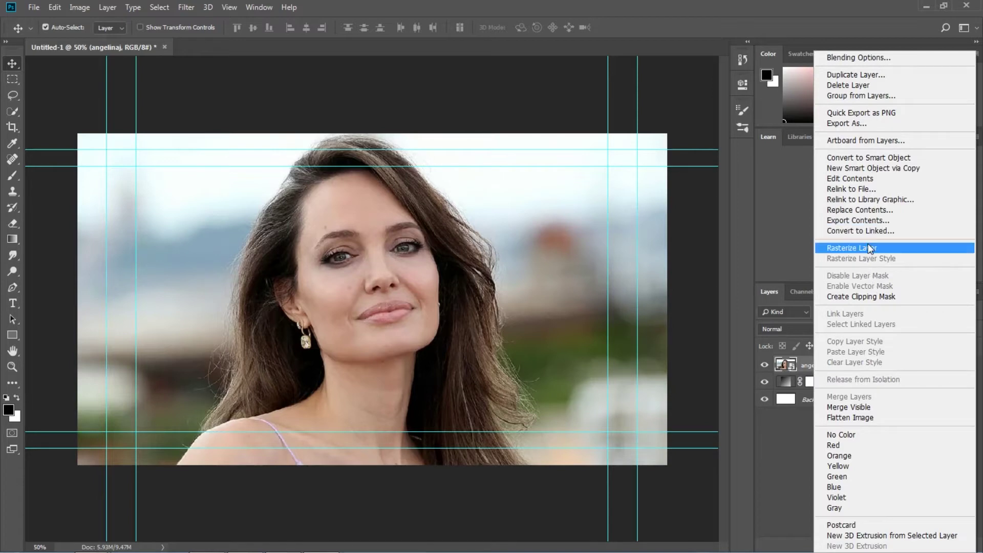
click(854, 163)
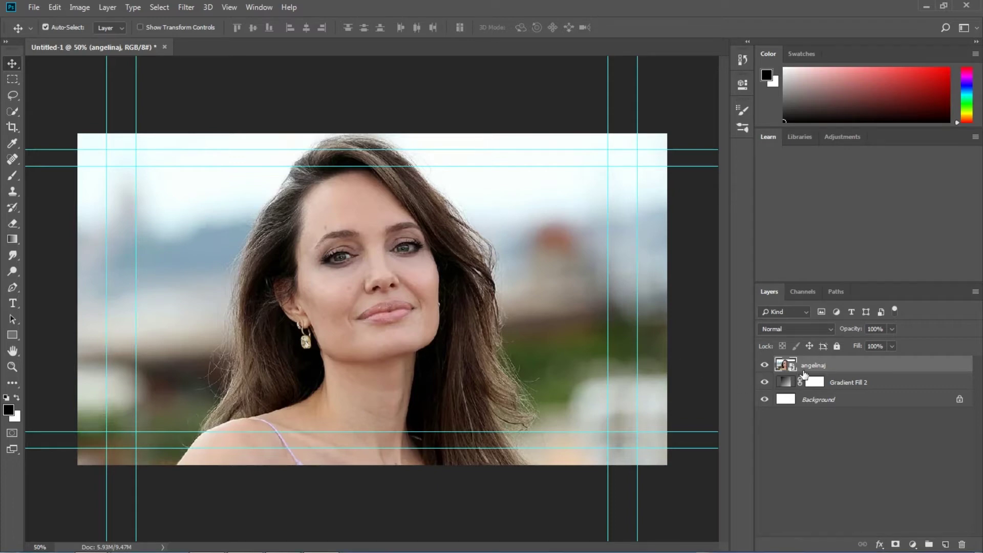
click(895, 545)
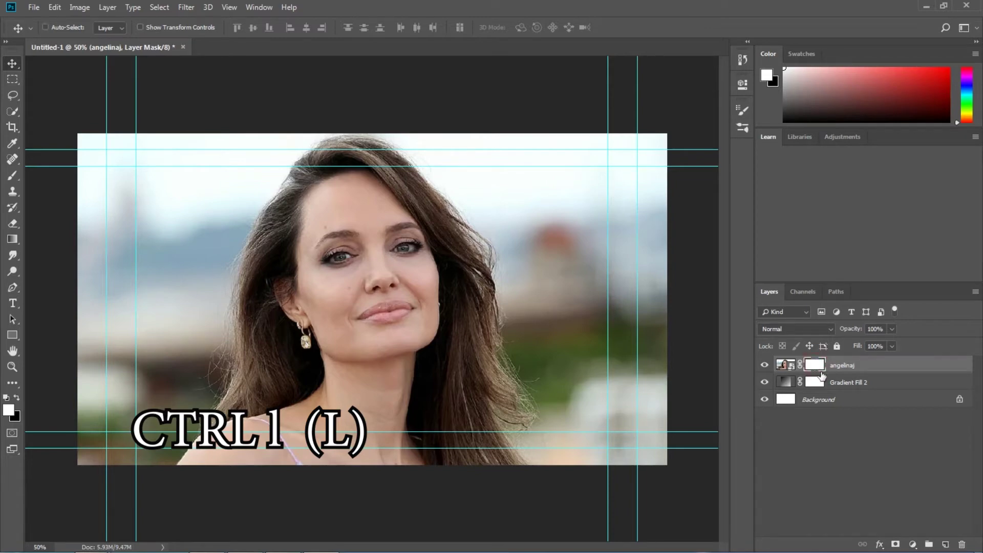
key(ctrl+i)
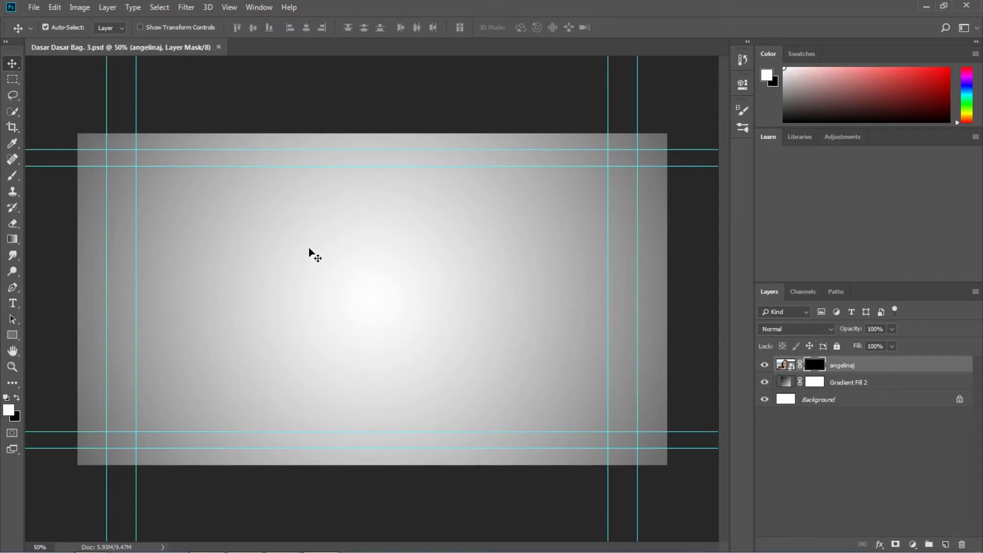
Step: Take the Brush tool, show its brush settings and paint a short white test stroke on the mask with the 40 px textured tip
click(18, 179)
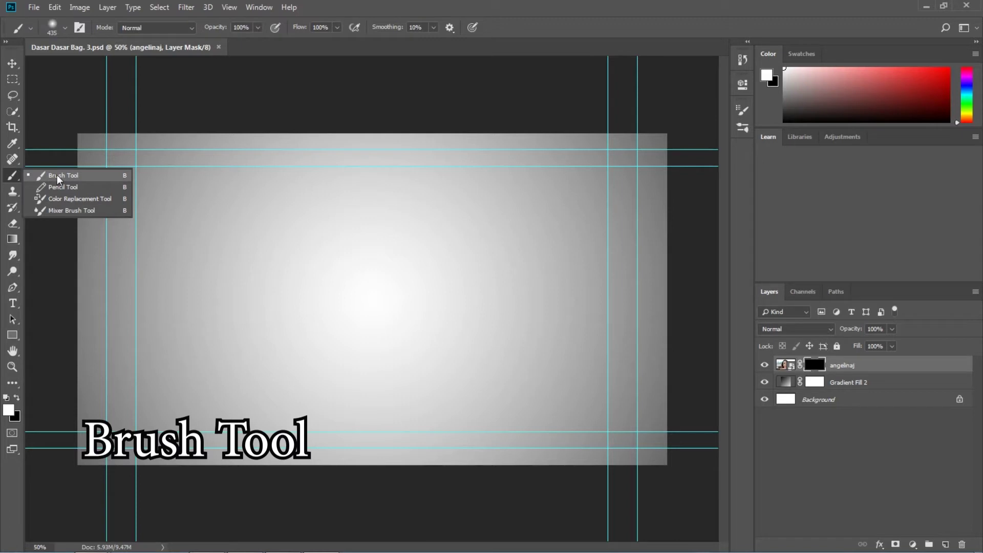
click(57, 177)
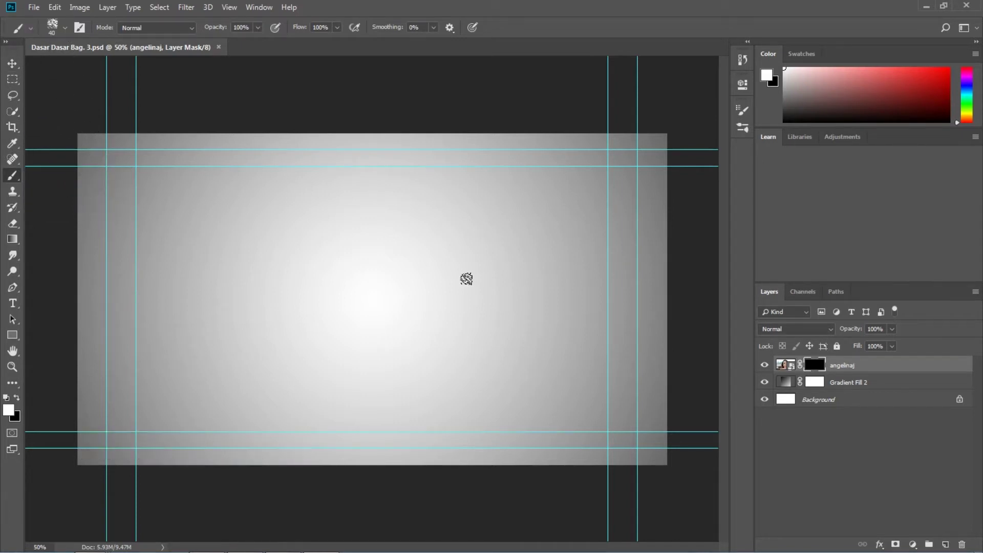
click(742, 110)
drag(256, 263, 334, 278)
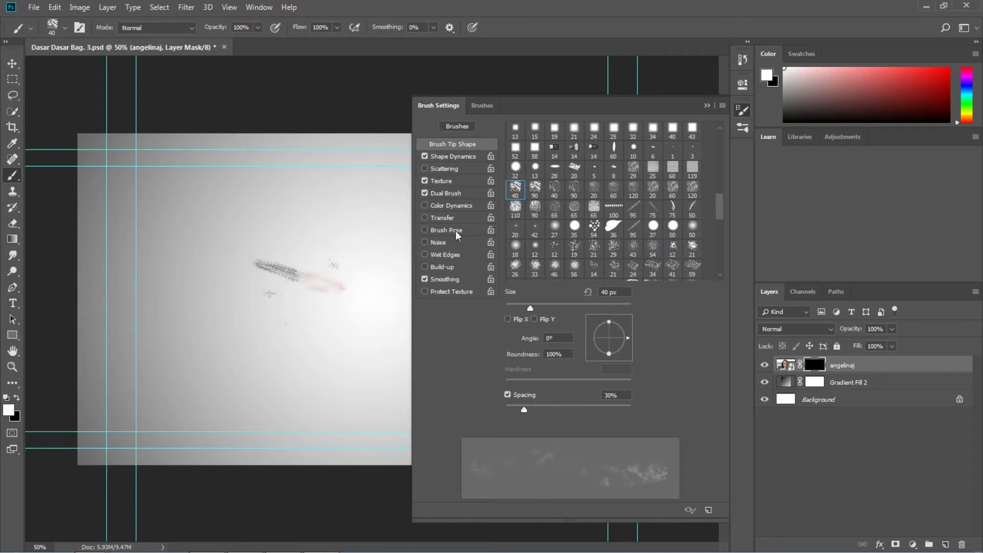
Step: Switch to the 90 px textured brush tip, set its spacing to 74% and test it on the mask
drag(524, 409, 551, 410)
click(534, 187)
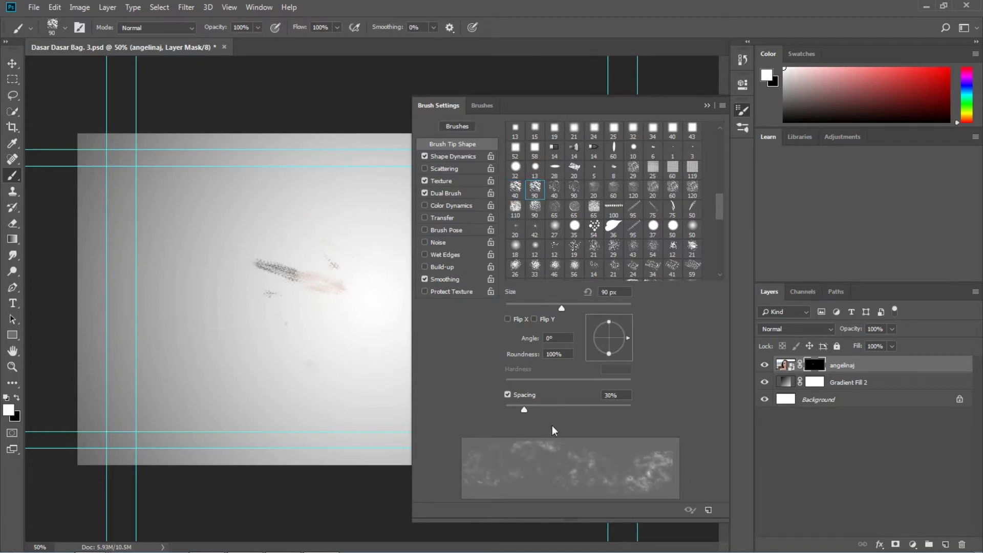
drag(524, 409, 551, 409)
click(366, 334)
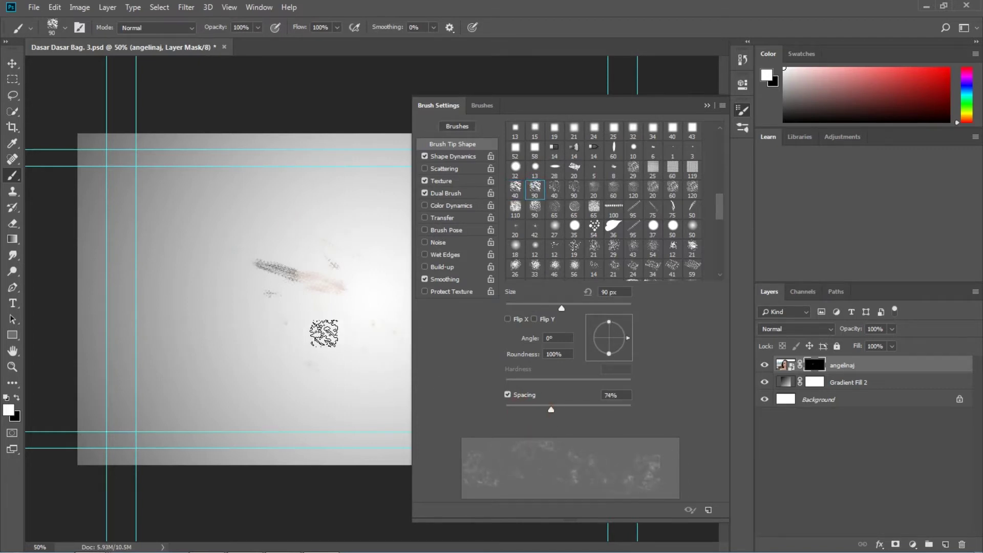
Step: Try several rough brush tips, choose the 60 px dry-bristle tip and increase its size to 87 px
drag(717, 208, 710, 165)
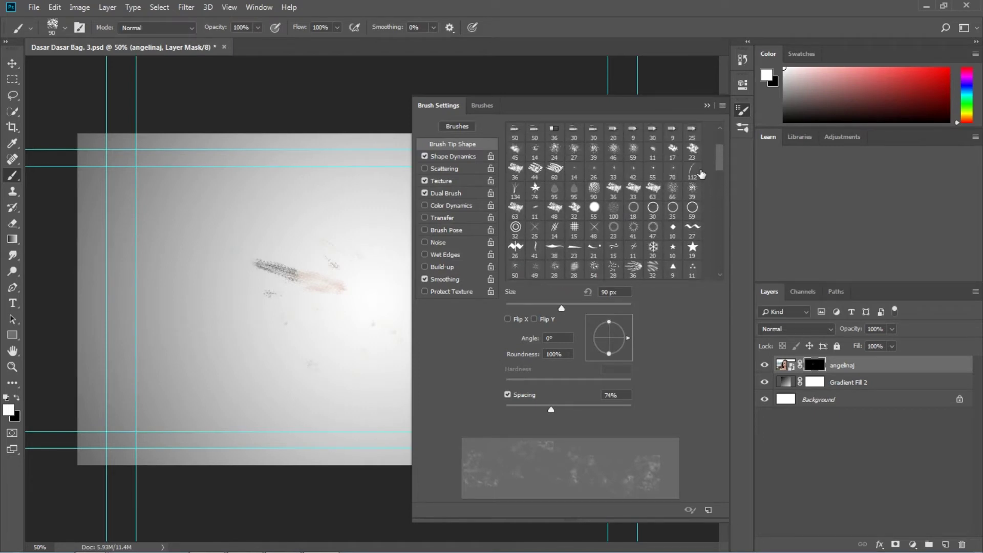
click(672, 151)
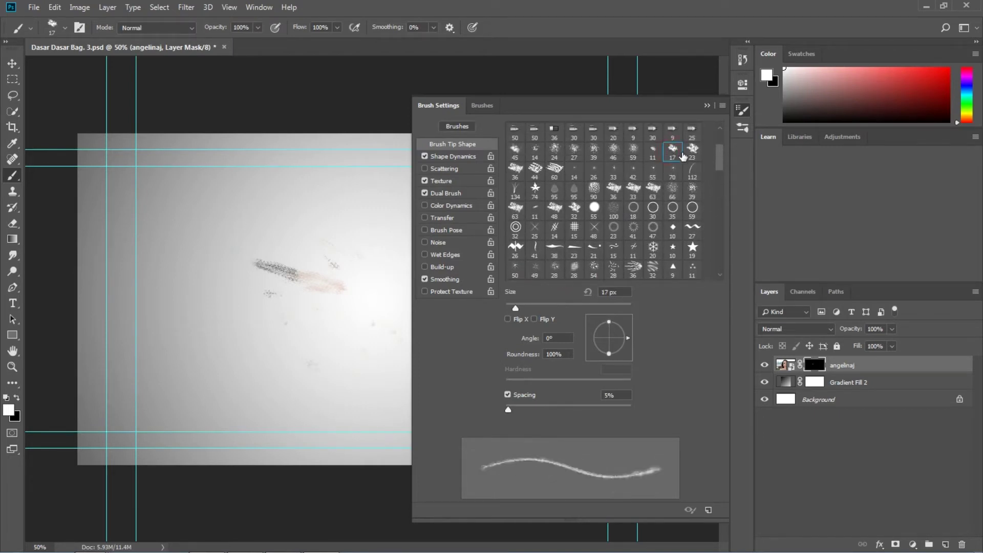
click(692, 151)
click(515, 169)
click(535, 169)
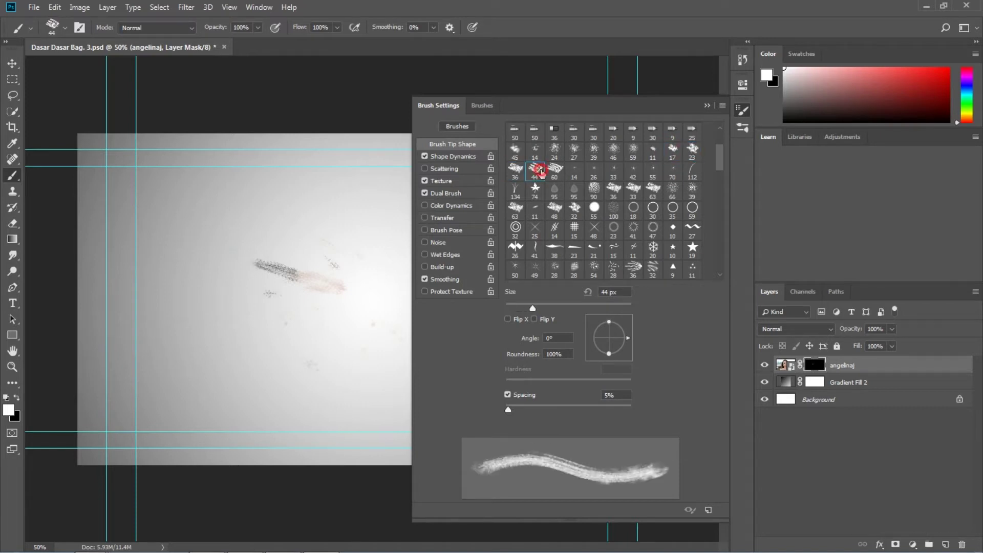
click(554, 169)
drag(543, 309, 560, 307)
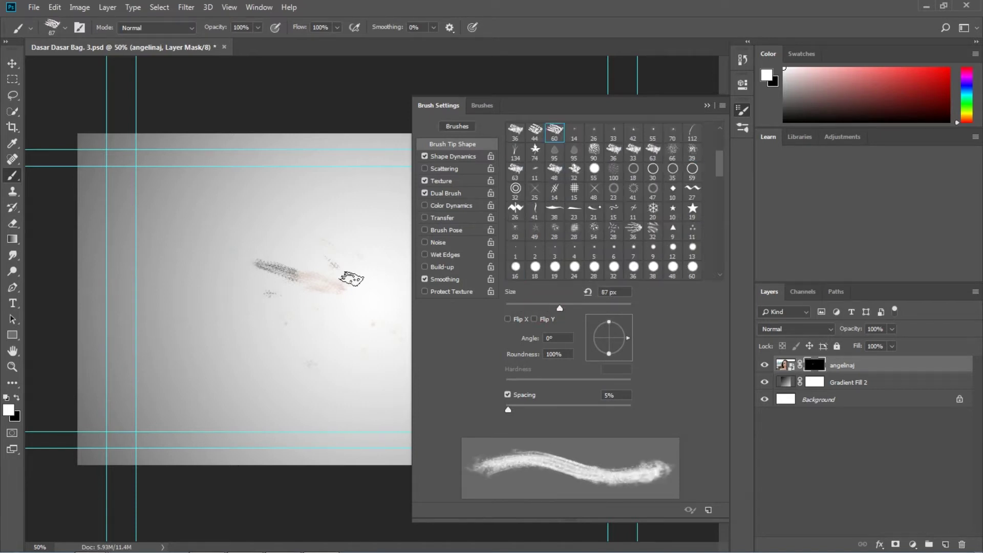
Step: Paint white strokes on the angelinaj mask with the 87 px dry-bristle brush to reveal the left eye, cheek and neck
drag(252, 238, 364, 243)
mouse_move(270, 295)
mouse_down()
mouse_move(345, 302)
mouse_move(286, 283)
mouse_move(354, 275)
mouse_move(289, 250)
mouse_move(341, 250)
mouse_move(367, 270)
mouse_move(340, 280)
mouse_move(367, 281)
mouse_up()
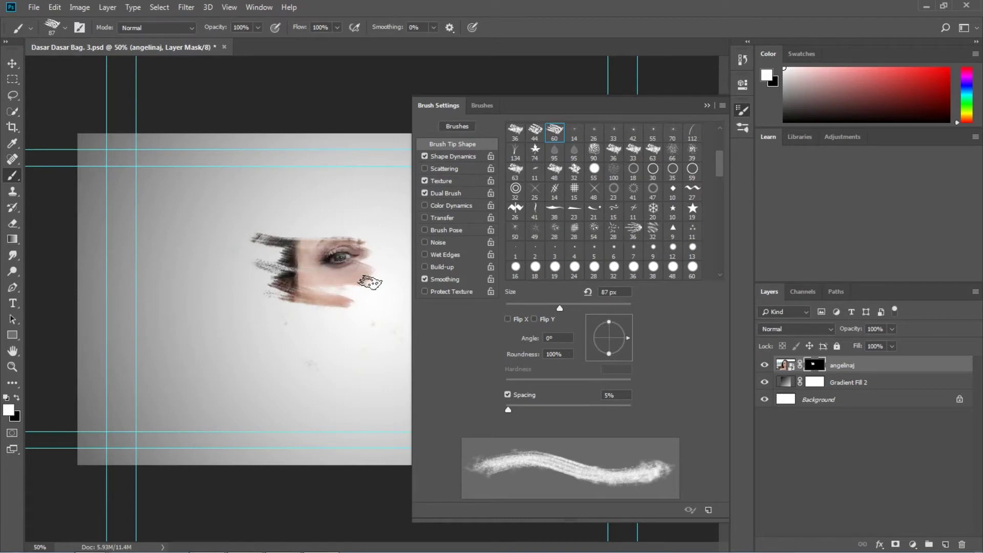
mouse_move(295, 329)
mouse_down()
mouse_move(351, 330)
mouse_move(284, 343)
mouse_move(329, 353)
mouse_move(333, 364)
mouse_move(275, 368)
mouse_move(359, 380)
mouse_up()
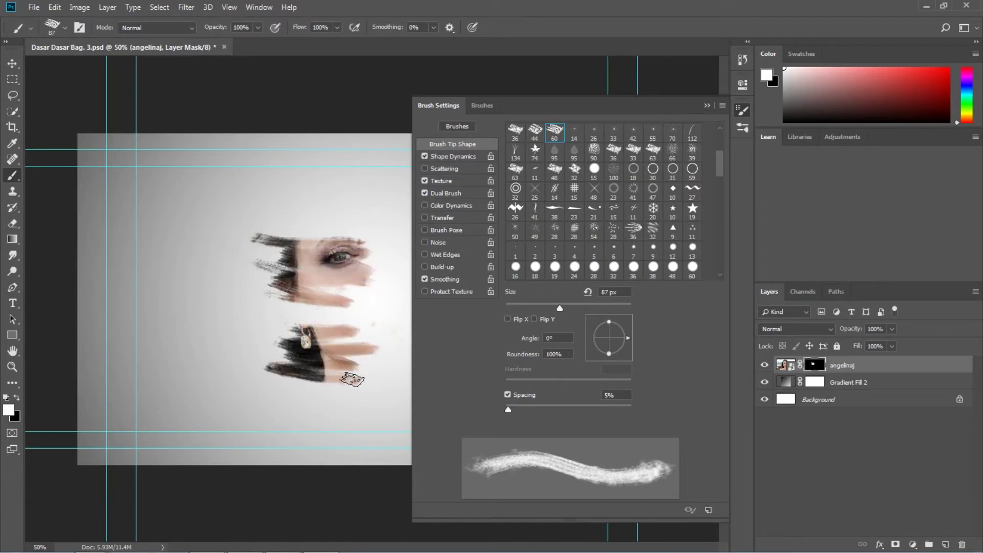
Step: Switch to the rough 44 px brush tip, enlarge it to 376 px and reveal the face and surrounding hair on the mask
click(535, 131)
drag(254, 304, 406, 334)
drag(538, 306, 608, 320)
mouse_move(380, 237)
mouse_down()
mouse_move(296, 215)
mouse_move(346, 219)
mouse_move(275, 317)
mouse_move(395, 299)
mouse_up()
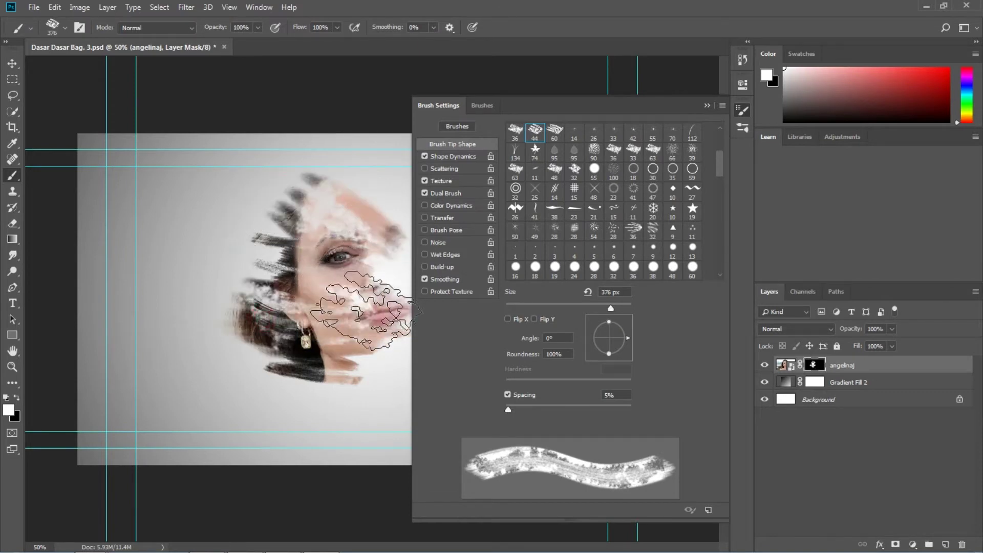
drag(411, 217, 505, 217)
mouse_move(426, 346)
mouse_down()
mouse_move(316, 353)
mouse_move(270, 327)
mouse_move(305, 202)
mouse_move(421, 167)
mouse_move(377, 215)
mouse_move(425, 224)
mouse_move(435, 263)
mouse_up()
Step: Choose another brush tip and reveal the photo's blurred background left of the hair down to the shoulder
drag(719, 153, 717, 141)
click(629, 131)
mouse_move(222, 193)
mouse_down()
mouse_move(231, 183)
mouse_move(238, 276)
mouse_move(208, 318)
mouse_move(187, 401)
mouse_move(250, 379)
mouse_move(283, 430)
mouse_move(365, 366)
mouse_up()
click(647, 149)
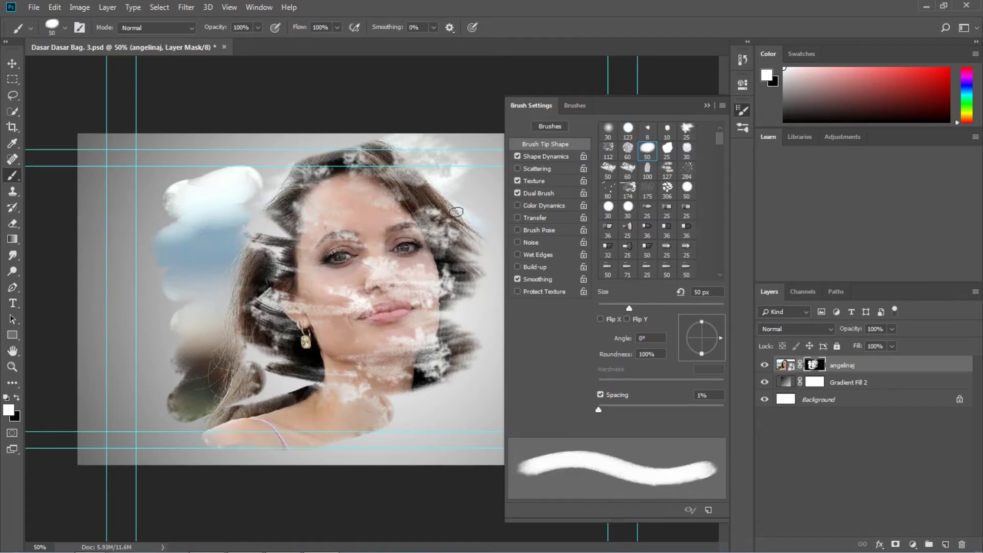
mouse_move(252, 156)
mouse_down()
mouse_move(284, 175)
mouse_move(262, 191)
mouse_move(274, 191)
mouse_move(226, 213)
mouse_up()
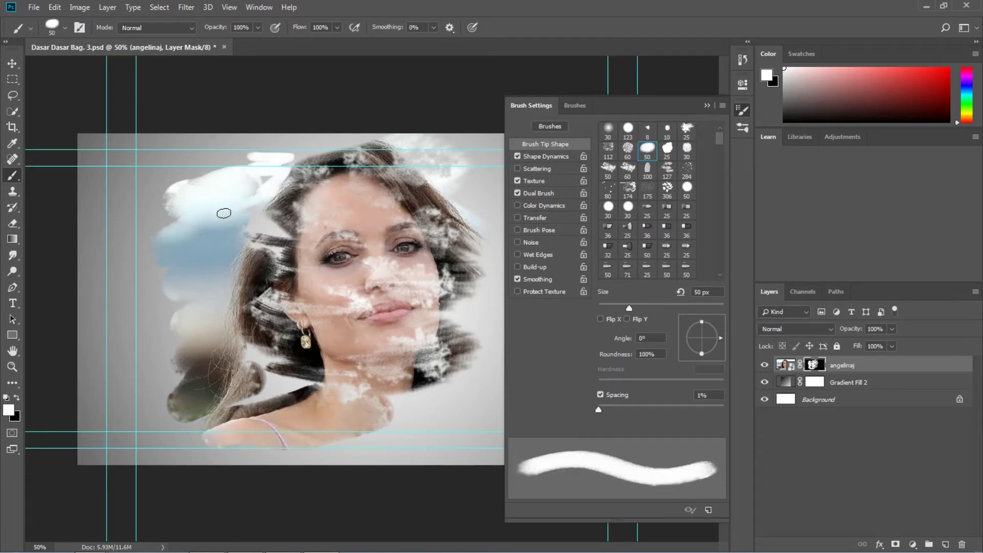
click(54, 7)
click(67, 19)
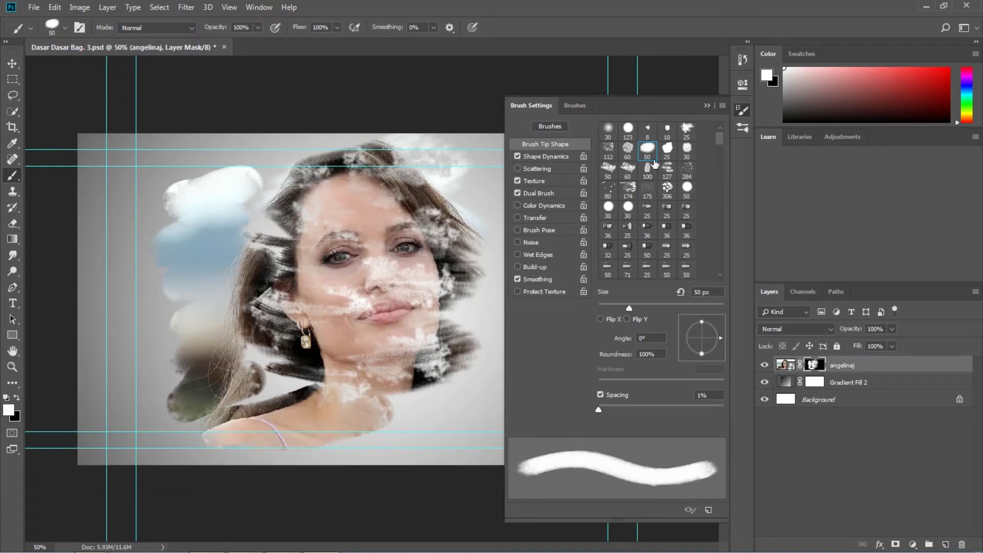
Step: Use the solid 25 px brush tip at 74 px to reveal areas beside the upper-left hair and right of the neck
click(667, 149)
drag(613, 308, 644, 308)
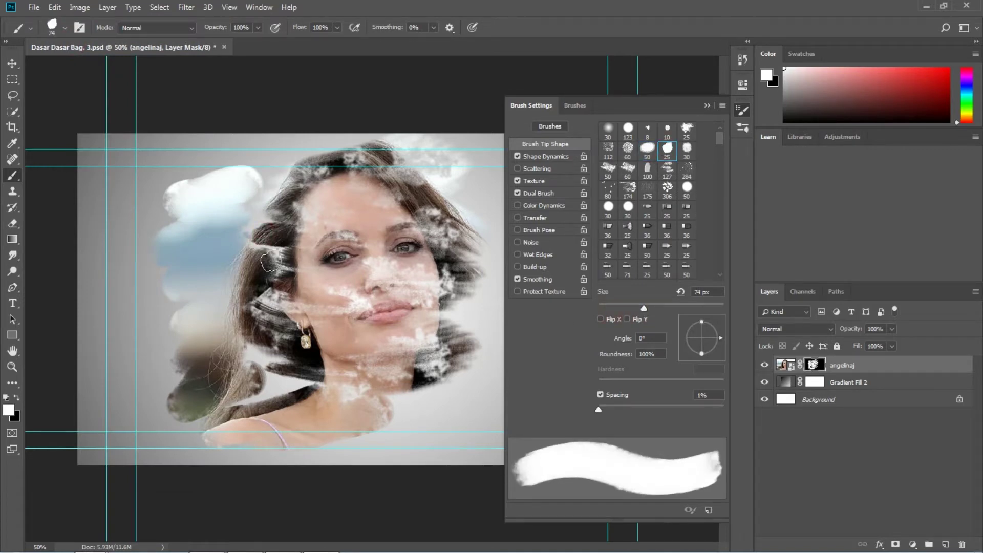
drag(292, 169, 226, 182)
drag(411, 401, 479, 398)
Step: Take the grainy 30 px brush tip at 75 px and fill the gaps over the eyebrow, nose, cheek, chin and neck
click(686, 149)
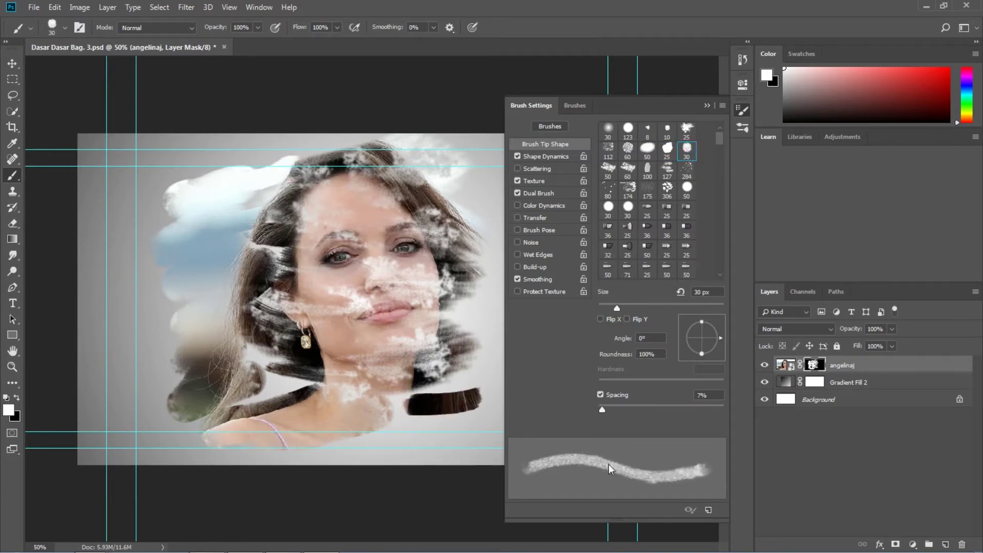
drag(614, 309, 645, 308)
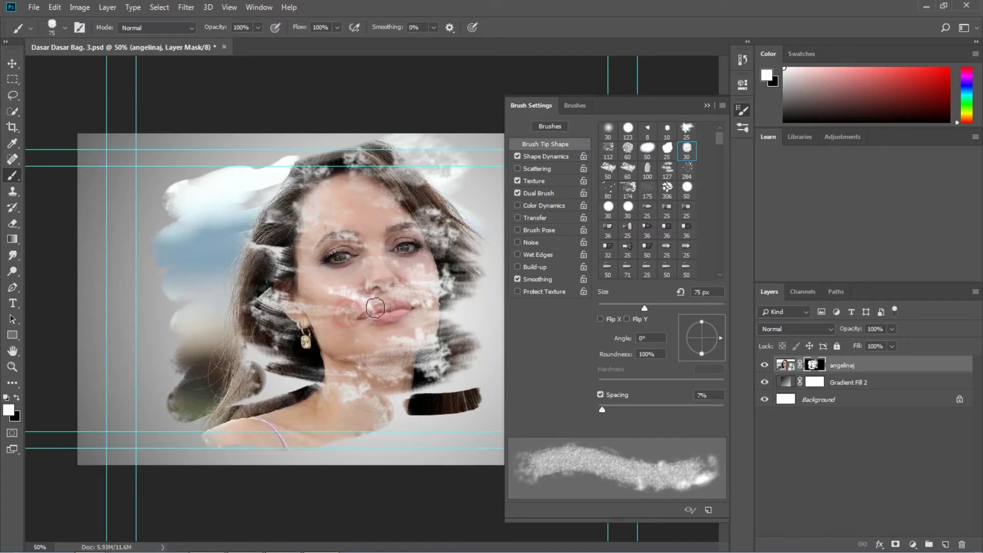
drag(361, 245, 321, 241)
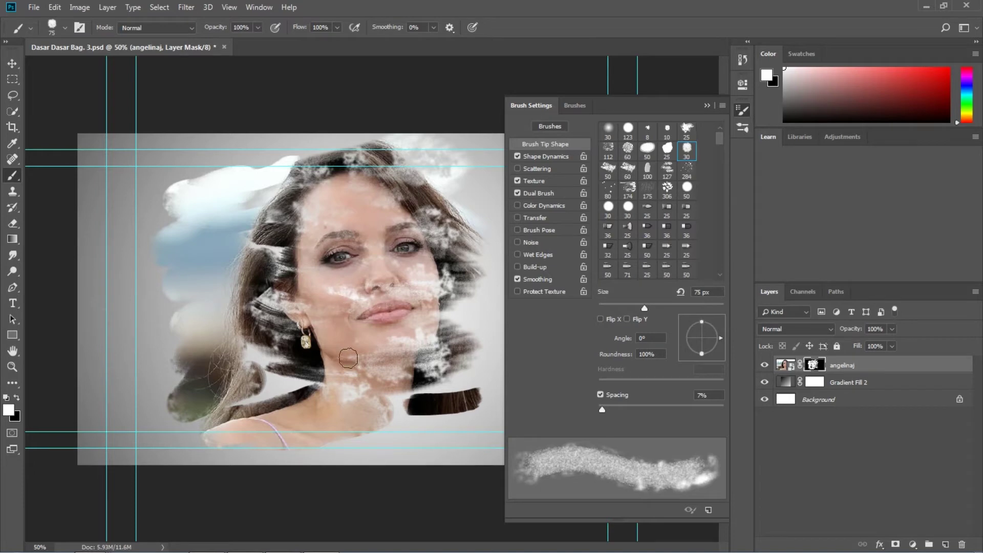
mouse_move(373, 290)
mouse_down()
mouse_move(427, 290)
mouse_move(415, 263)
mouse_move(435, 318)
mouse_move(432, 366)
mouse_up()
drag(381, 345, 431, 342)
drag(360, 379, 419, 365)
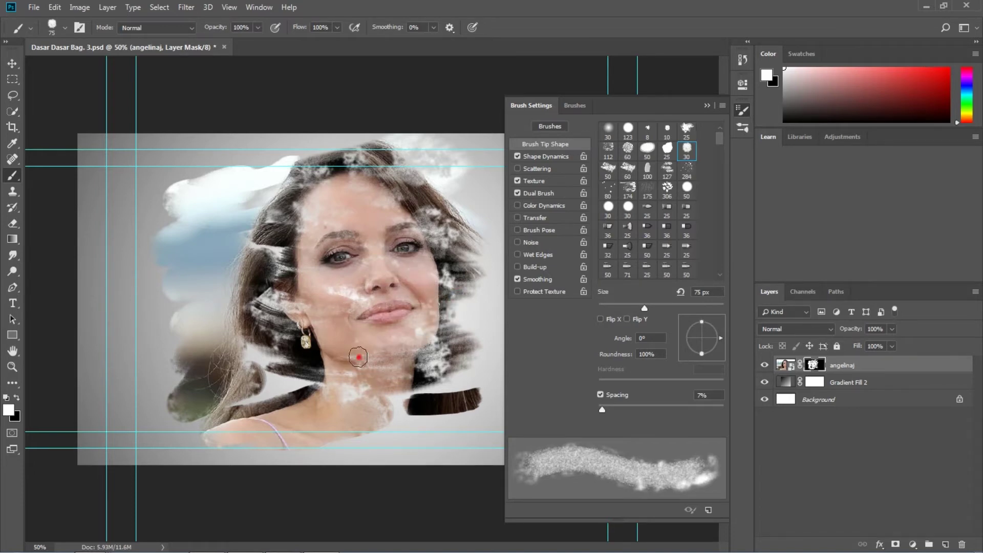
drag(358, 357, 422, 357)
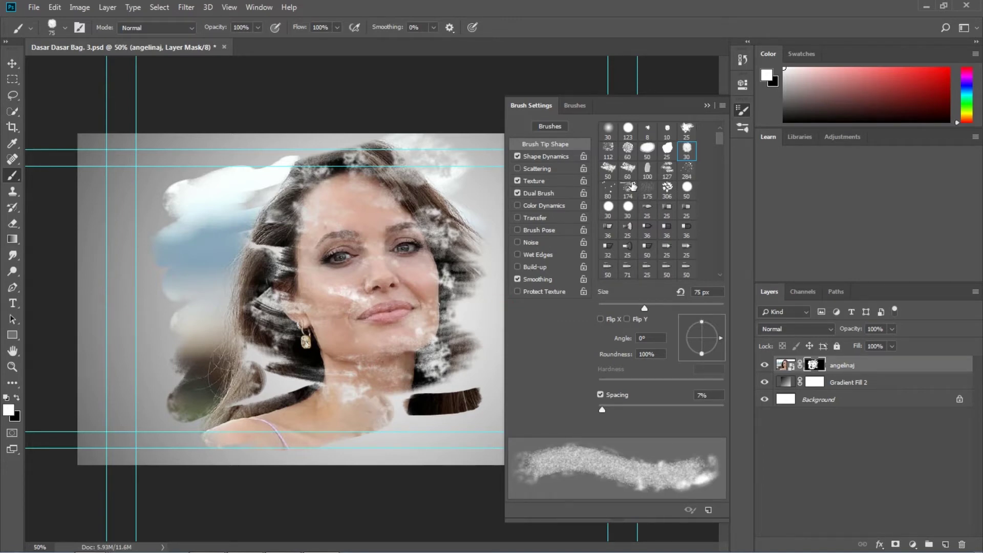
click(607, 170)
click(707, 105)
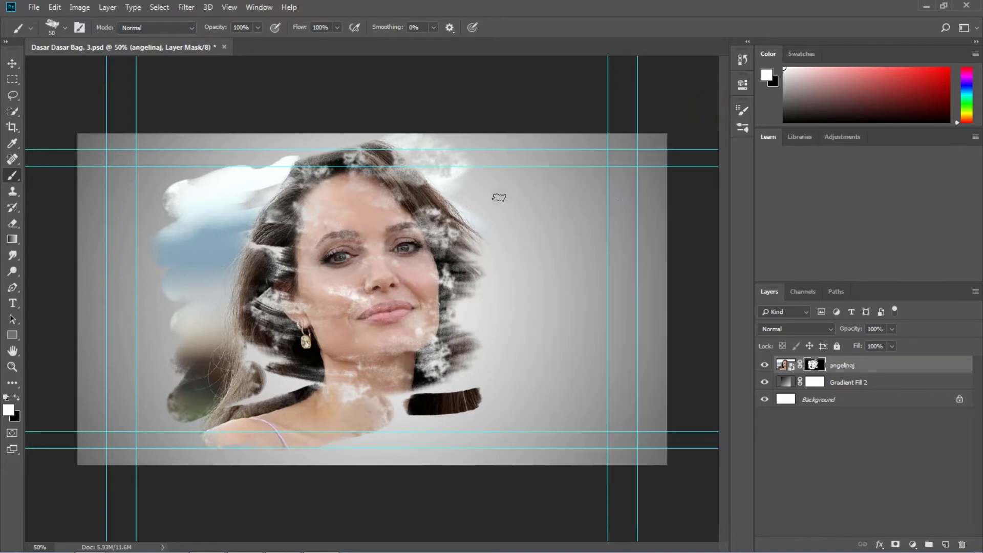
drag(460, 192, 535, 193)
click(54, 8)
click(59, 40)
Step: Try the rough 50 px brush tip at 298 px and the rough 60 px tip at 200 px
click(737, 112)
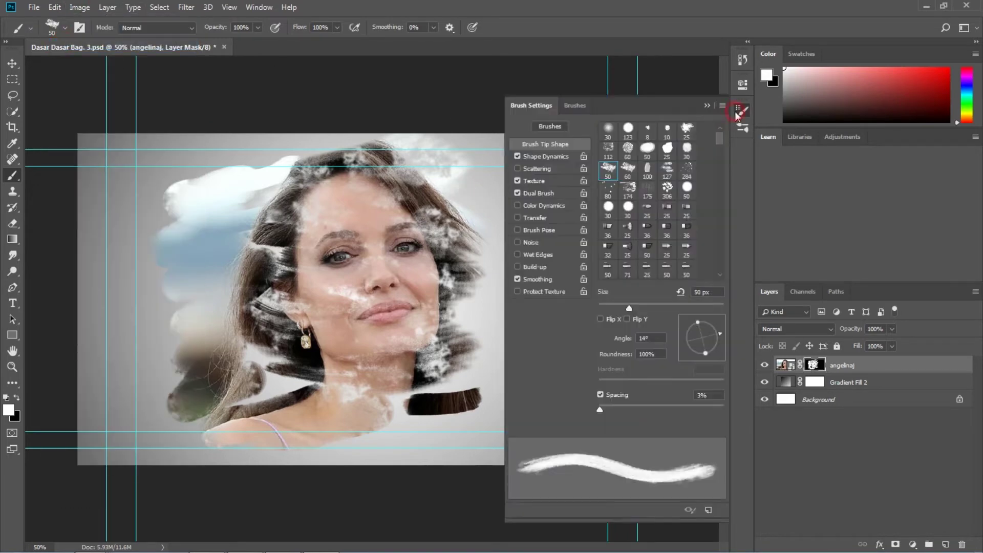
mouse_move(640, 306)
mouse_down()
mouse_move(712, 310)
mouse_move(699, 309)
mouse_up()
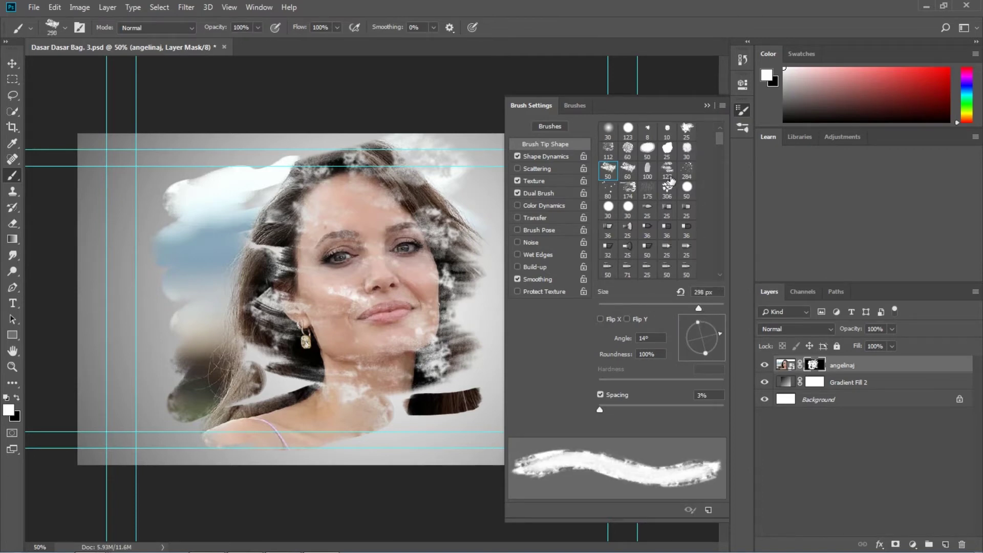
click(628, 168)
mouse_move(638, 309)
mouse_down()
mouse_move(714, 311)
mouse_move(693, 311)
mouse_up()
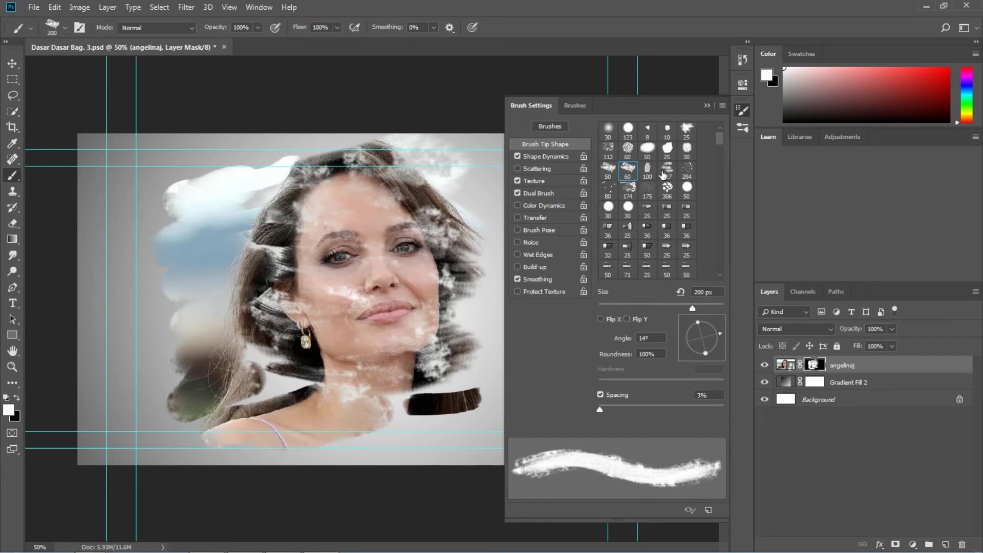
Step: Choose the splatter-shaped 25 px brush tip and set its size to 71 px and spacing to 6%
click(686, 129)
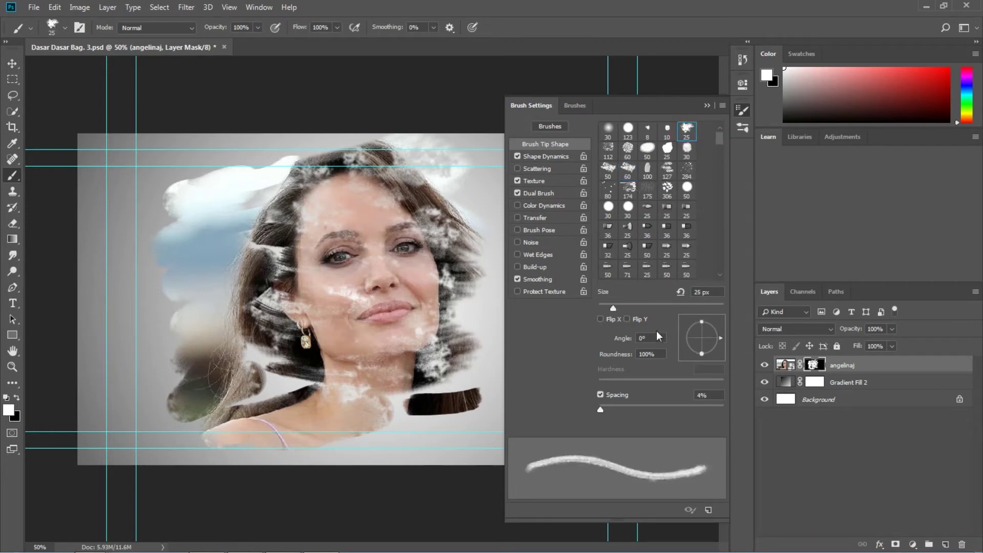
mouse_move(615, 308)
mouse_down()
mouse_move(716, 320)
mouse_move(642, 329)
mouse_up()
drag(601, 413, 602, 419)
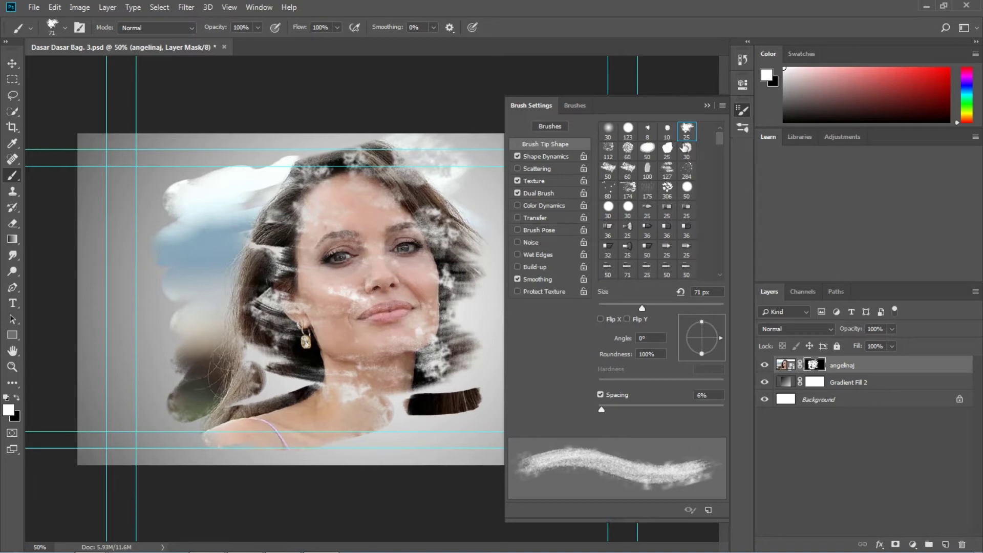
Step: Hide the brush settings and paint feathered diagonal strokes outward from the right side of the hair and neck on the mask
click(708, 105)
drag(429, 392, 489, 383)
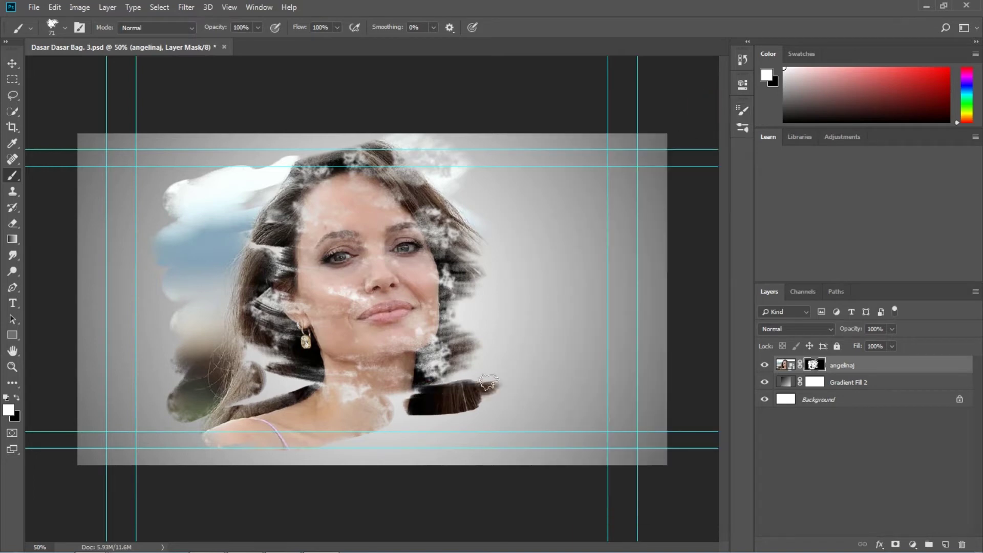
drag(432, 417, 530, 407)
drag(388, 433, 479, 432)
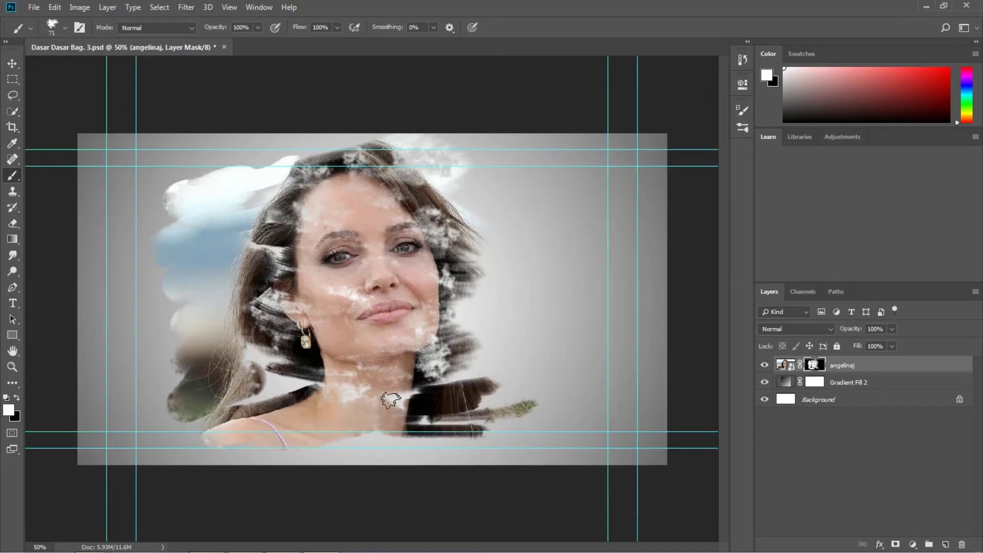
drag(438, 369, 528, 345)
drag(452, 338, 534, 310)
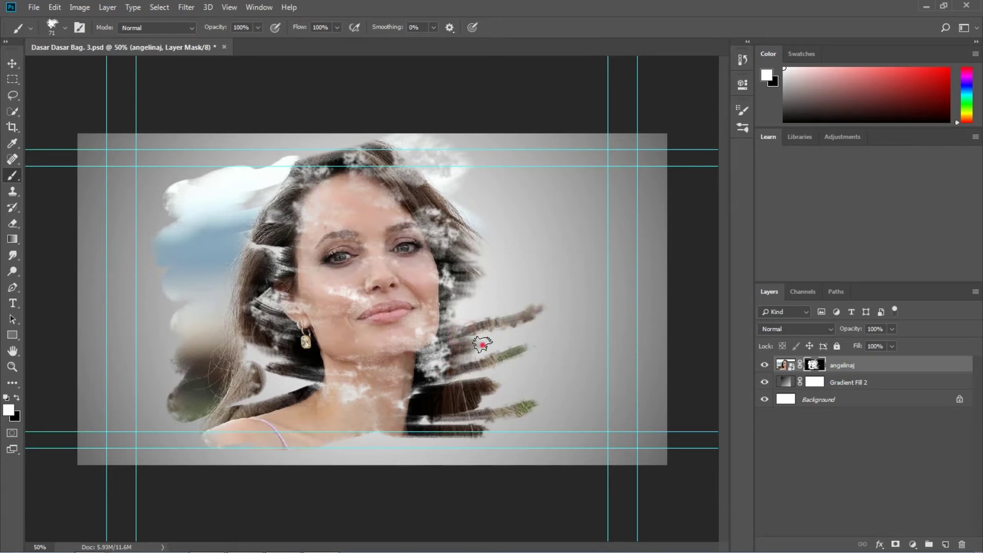
drag(478, 340, 561, 323)
drag(465, 323, 589, 281)
mouse_move(478, 290)
mouse_down()
mouse_move(571, 263)
mouse_move(571, 250)
mouse_up()
drag(473, 266, 553, 234)
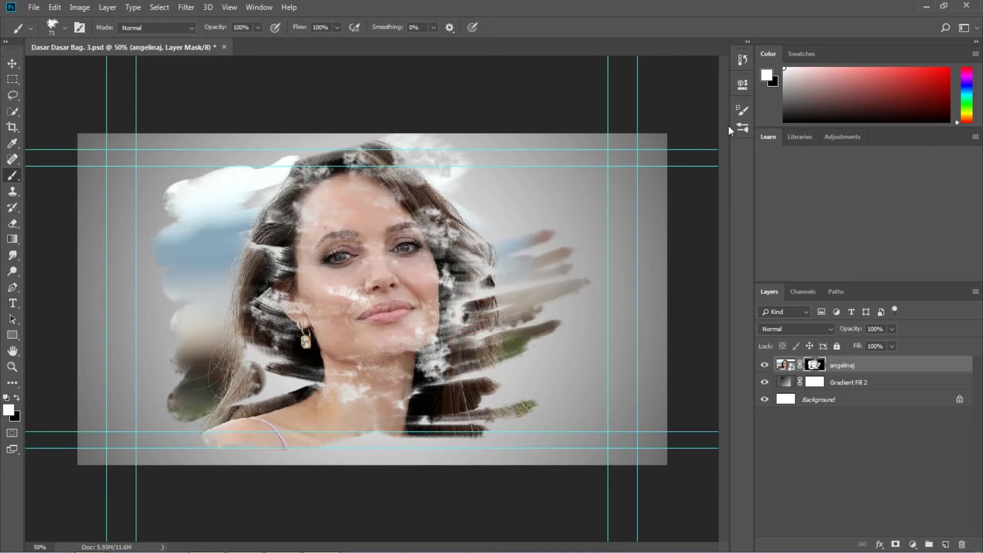
Step: Try the soft 30 px and hard 123 px round brush tips with different sizes and spacing
click(742, 110)
click(607, 131)
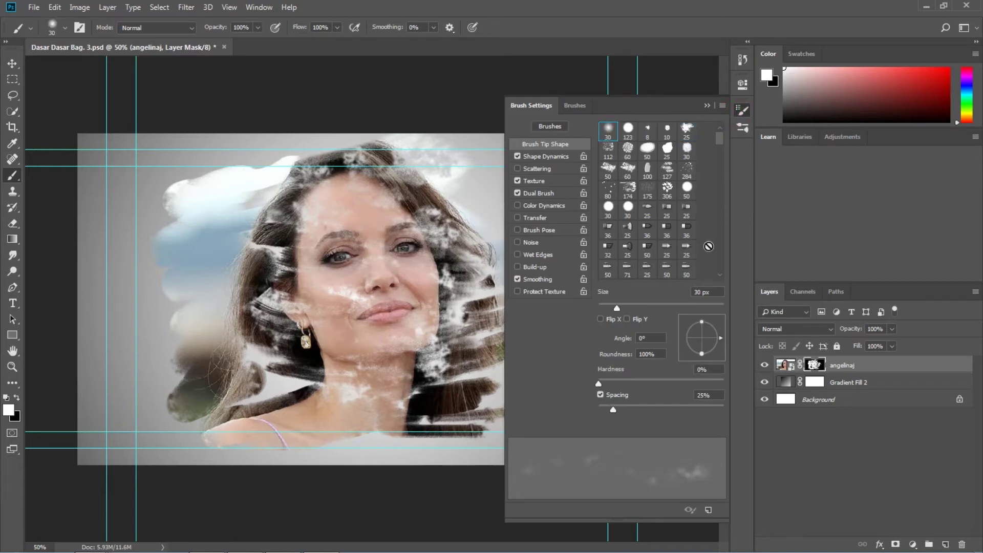
drag(617, 308, 712, 307)
click(628, 128)
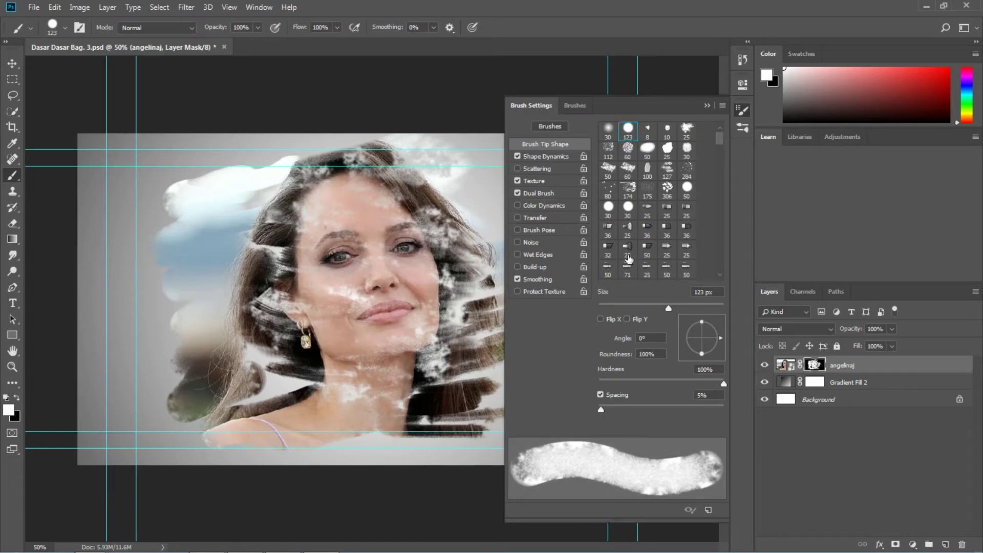
mouse_move(669, 311)
mouse_down()
mouse_move(650, 310)
mouse_move(735, 316)
mouse_up()
mouse_move(602, 410)
mouse_down()
mouse_move(713, 423)
mouse_move(606, 408)
mouse_move(616, 421)
mouse_up()
drag(722, 308, 689, 315)
Step: Choose the soft 30 px round brush tip and set its spacing to 1% and size to 86 px
click(610, 135)
mouse_move(616, 411)
mouse_down()
mouse_move(722, 419)
mouse_move(575, 420)
mouse_up()
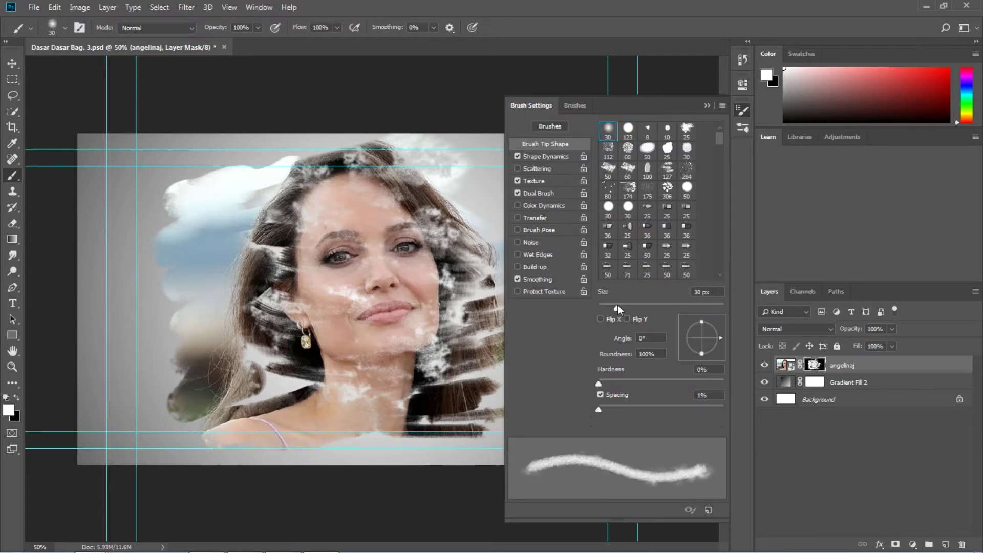
drag(618, 308, 654, 321)
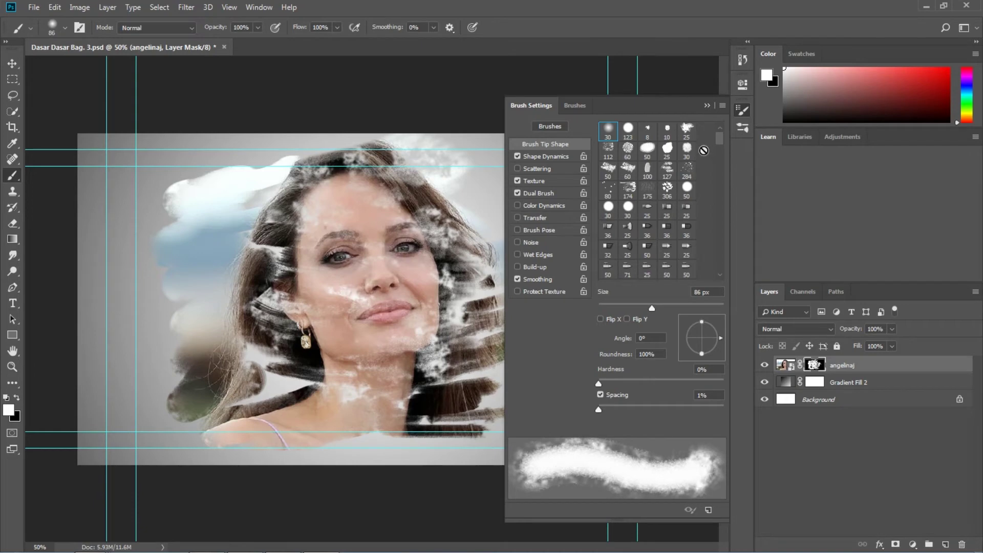
Step: Hide the brush settings and reveal the background right of the head, the top of the hair and the remaining face gaps
click(707, 105)
mouse_move(457, 190)
mouse_down()
mouse_move(508, 200)
mouse_move(485, 210)
mouse_move(563, 210)
mouse_move(492, 177)
mouse_move(529, 176)
mouse_move(528, 212)
mouse_move(488, 221)
mouse_move(575, 234)
mouse_move(498, 253)
mouse_move(584, 279)
mouse_move(487, 294)
mouse_move(477, 317)
mouse_move(434, 307)
mouse_move(454, 300)
mouse_up()
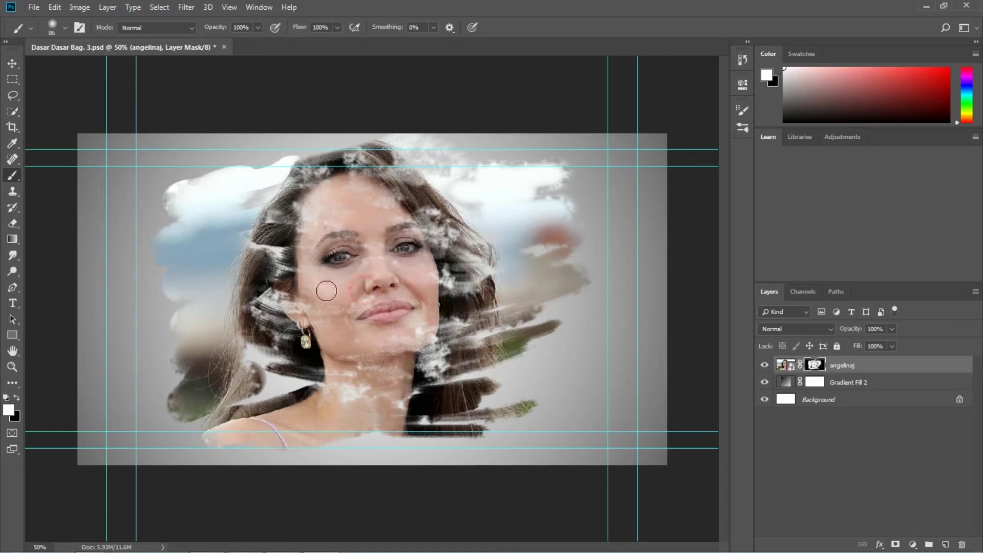
mouse_move(376, 262)
mouse_down()
mouse_move(388, 242)
mouse_move(415, 233)
mouse_move(377, 213)
mouse_move(397, 200)
mouse_up()
mouse_move(320, 174)
mouse_down()
mouse_move(358, 144)
mouse_move(285, 172)
mouse_move(274, 160)
mouse_move(323, 154)
mouse_move(342, 163)
mouse_up()
mouse_move(407, 368)
mouse_down()
mouse_move(442, 356)
mouse_move(430, 327)
mouse_up()
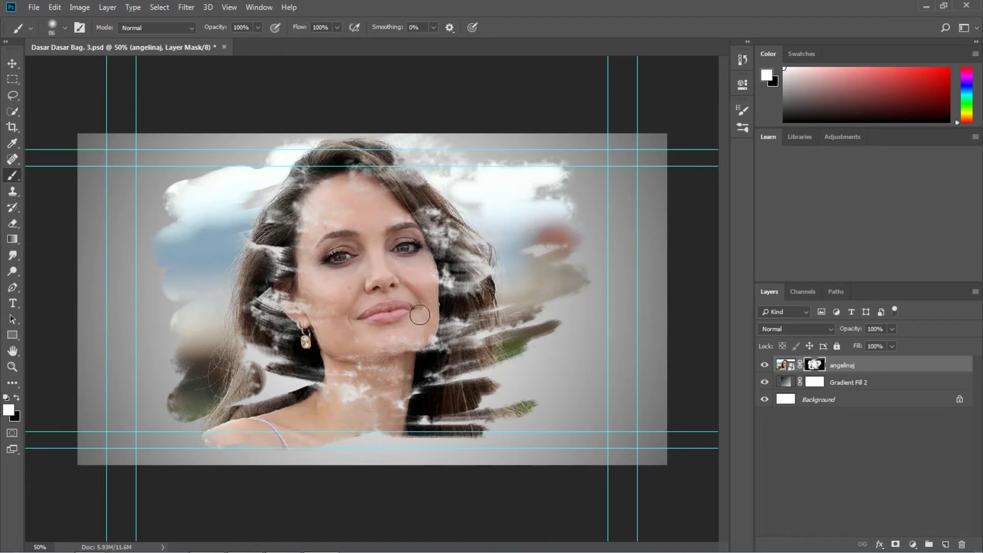
Step: Save a JPEG copy of the artwork as Dasar Dasar Bag. 3 in the Model folder
click(34, 7)
click(65, 144)
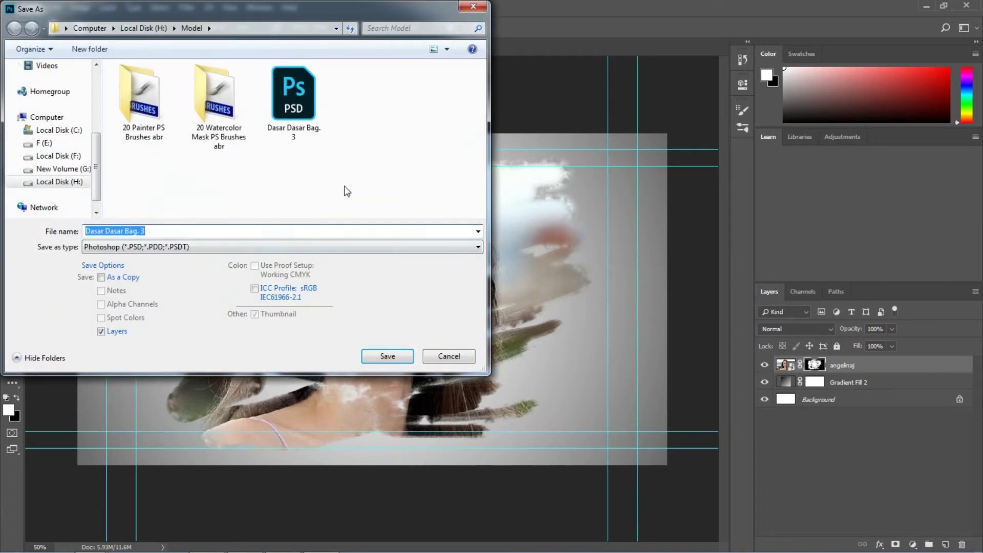
click(474, 250)
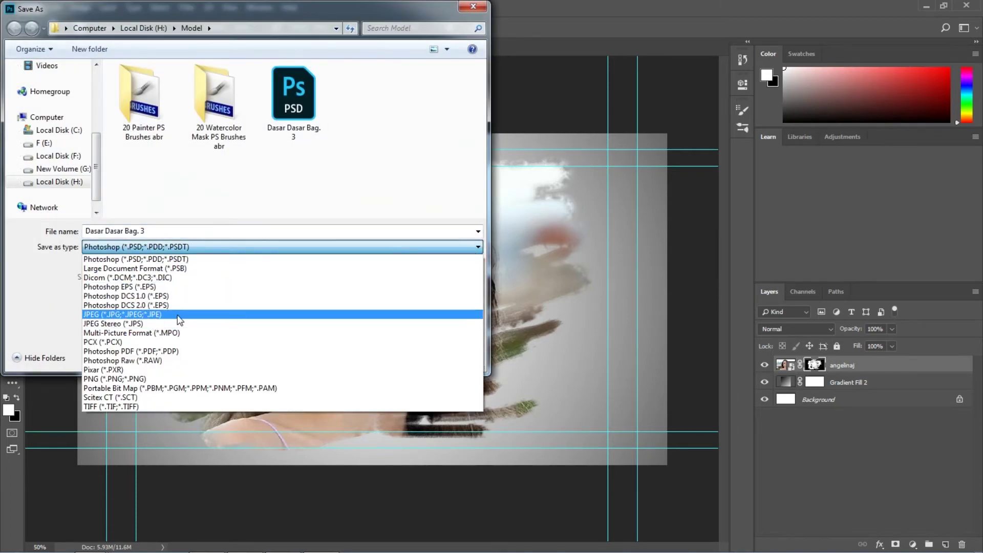
click(156, 319)
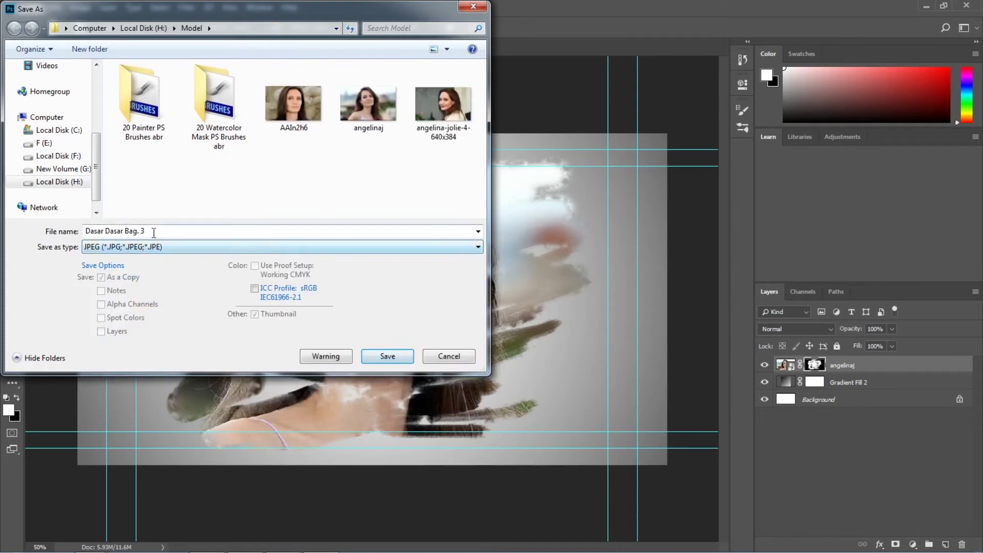
click(385, 356)
Step: Lower the JPEG quality from its maximum and finish the export
drag(479, 190, 521, 197)
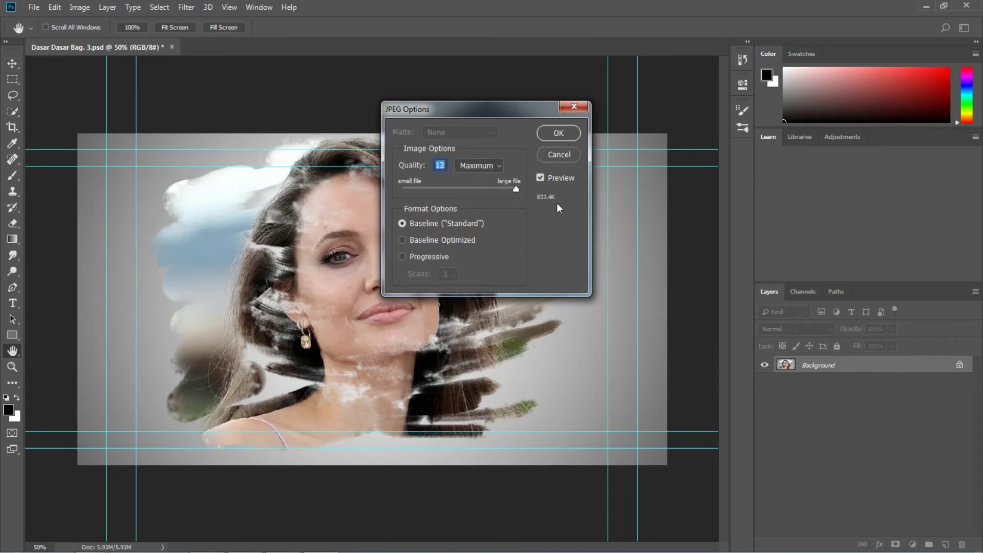
drag(514, 189, 472, 189)
click(558, 134)
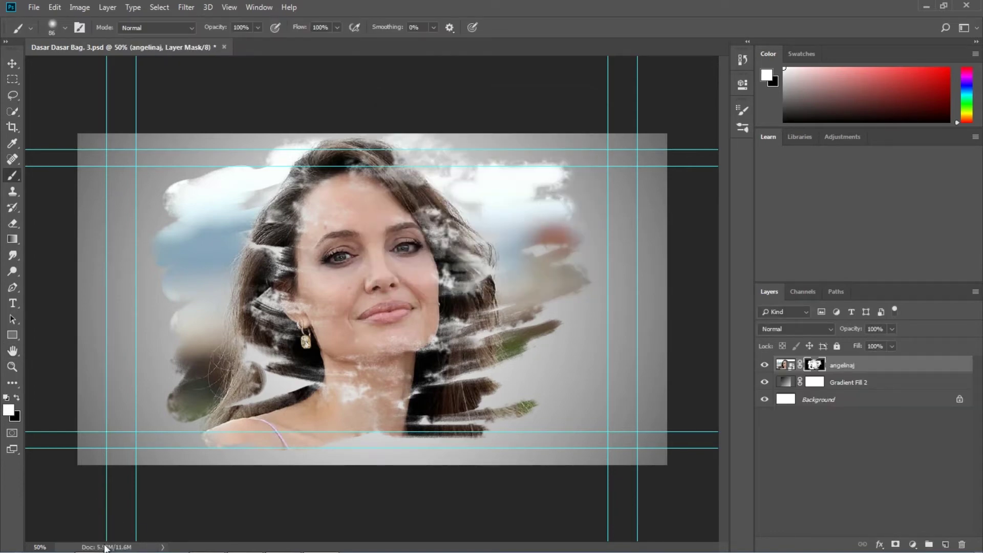
Step: Switch to the Model folder in Windows Explorer and preview the exported Dasar Dasar Bag. 3 JPEG in Windows Photo Viewer
mouse_move(92, 542)
click(340, 473)
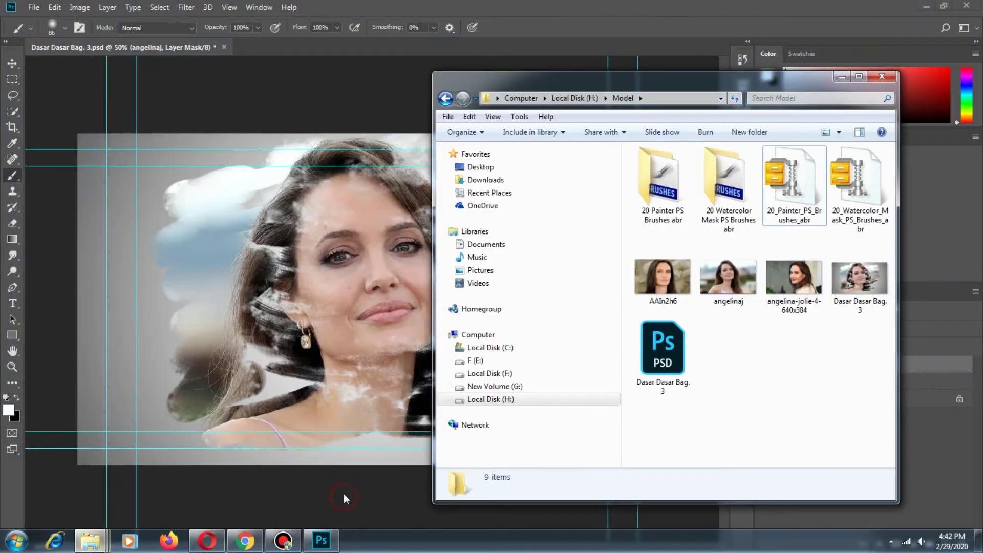
click(860, 279)
right_click(859, 279)
click(817, 220)
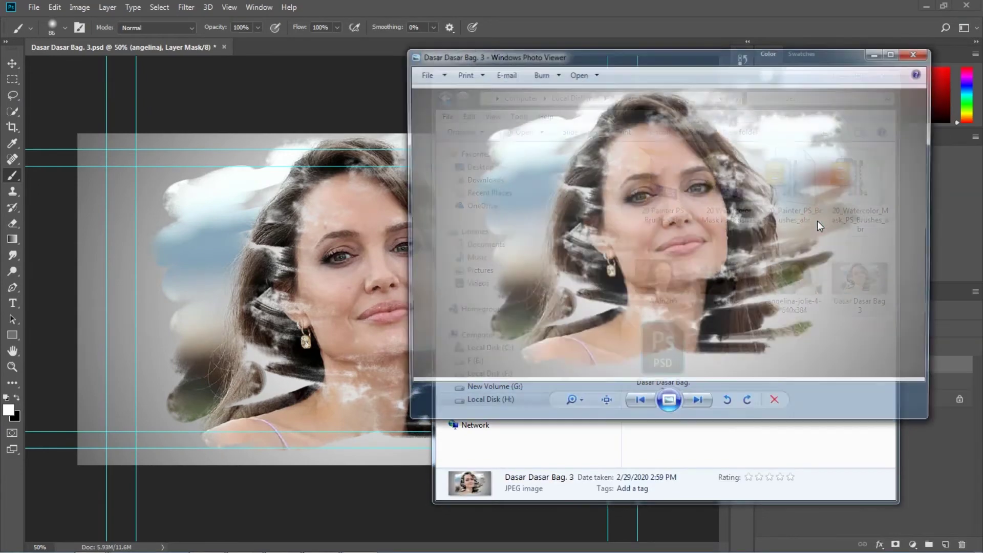
Step: Maximize the Windows Photo Viewer preview of the exported JPEG
click(895, 53)
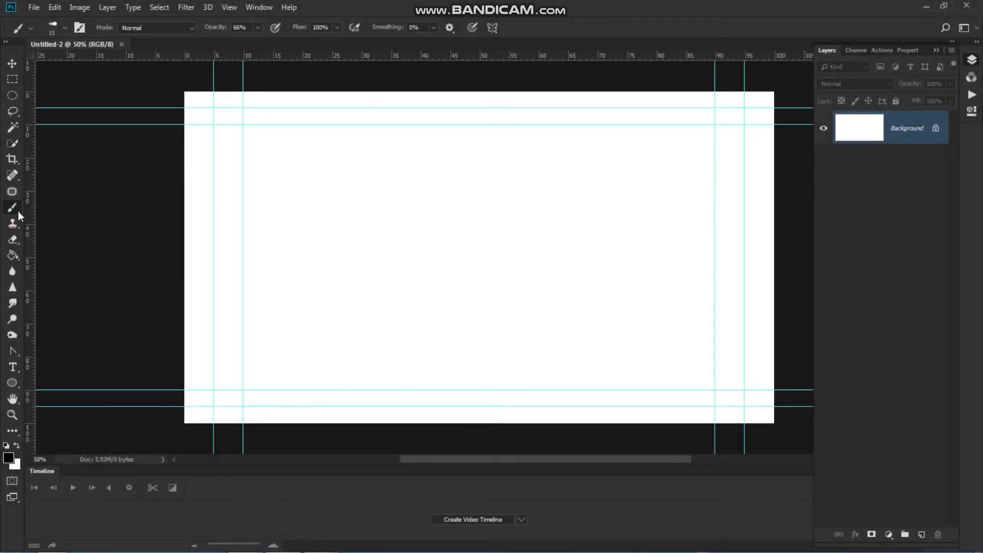
Step: Activate the Pencil tool in the blank document and place the How-to-draw-an-anime-head image from the anime folder on the canvas
right_click(18, 212)
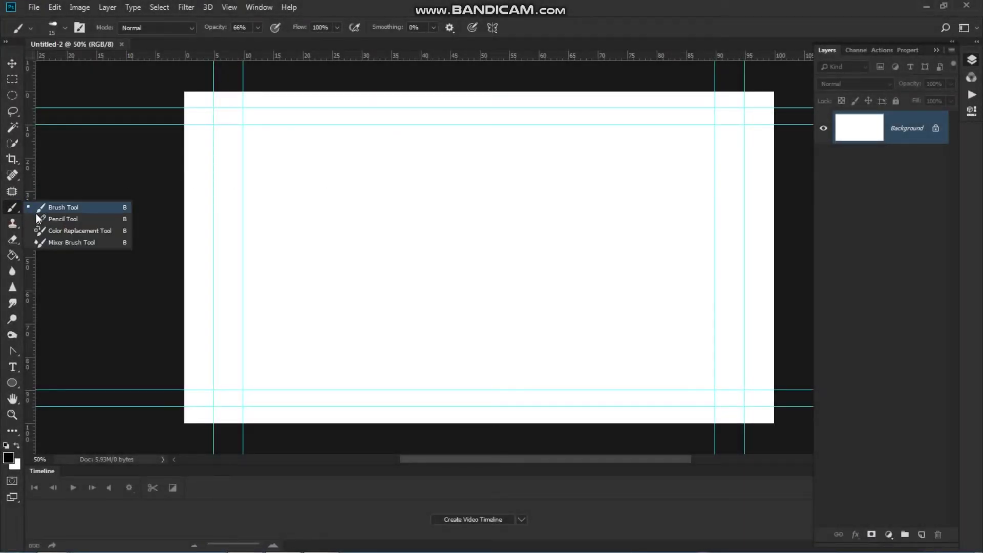
click(67, 219)
mouse_move(60, 545)
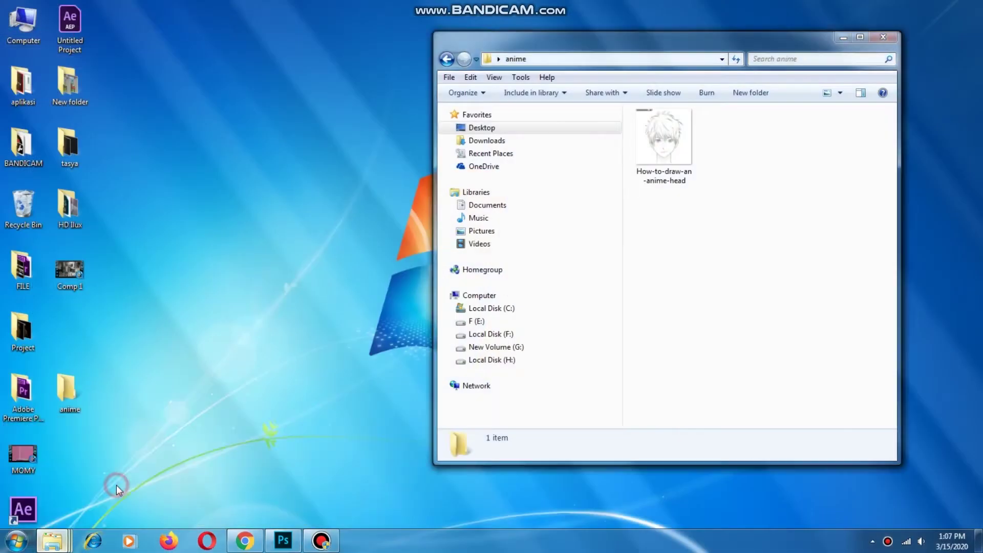
click(116, 484)
click(662, 153)
drag(662, 152, 404, 265)
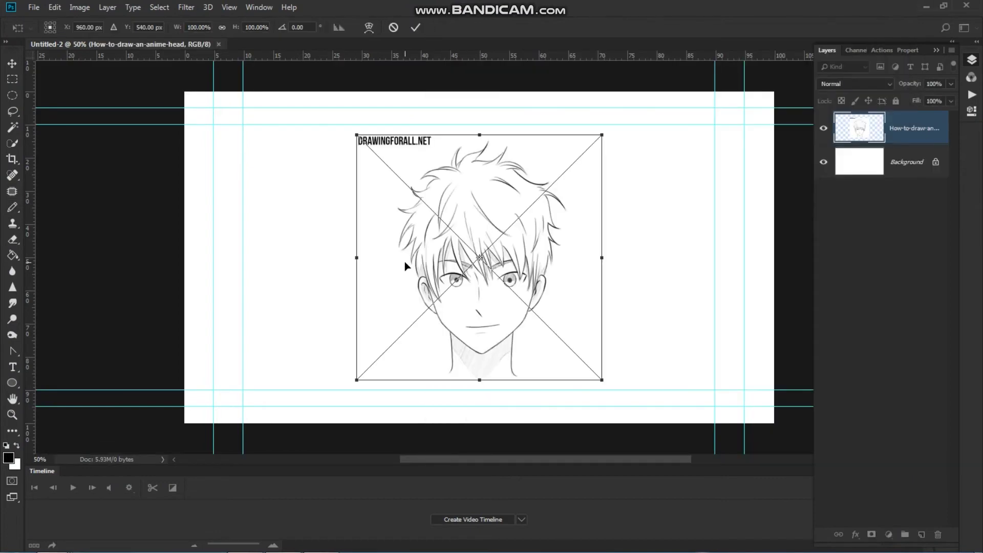
click(414, 28)
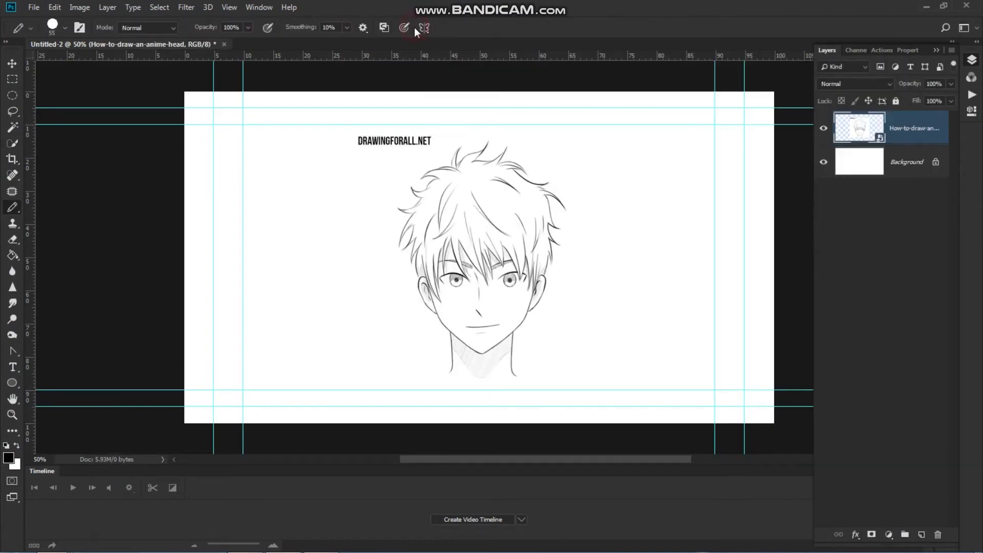
Step: Add an empty layer above the anime sketch, lower the sketch layer's opacity to 46%, and make the empty layer active
click(922, 535)
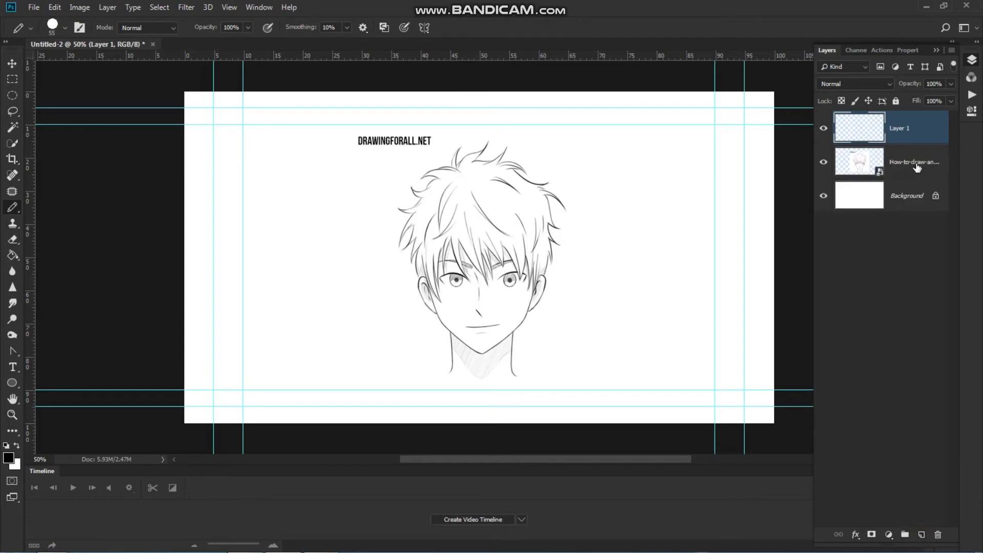
click(912, 165)
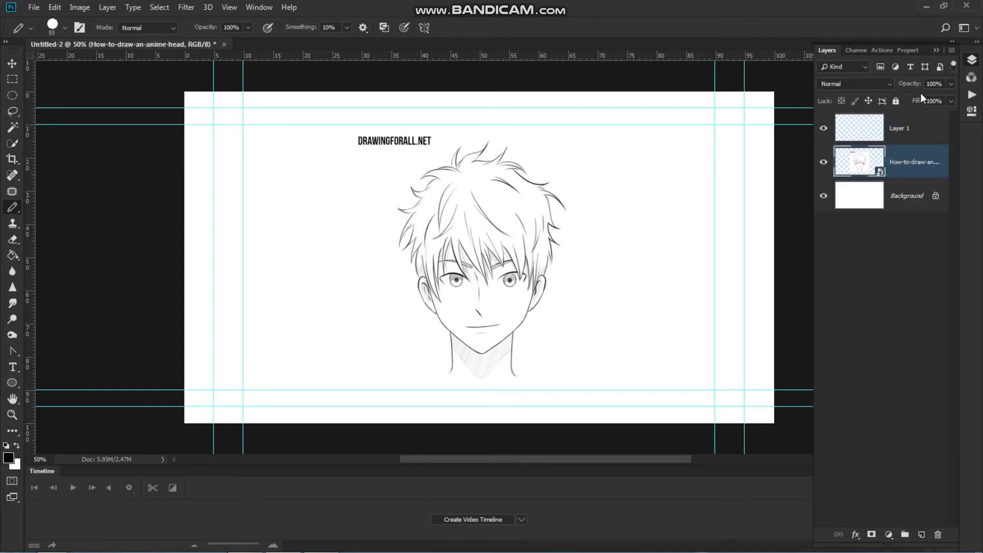
drag(950, 85, 940, 99)
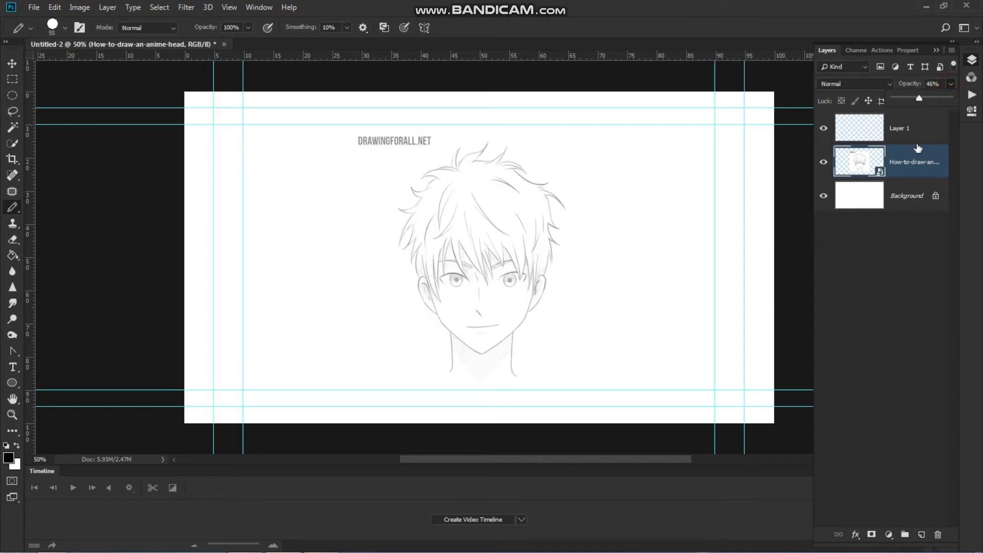
click(897, 129)
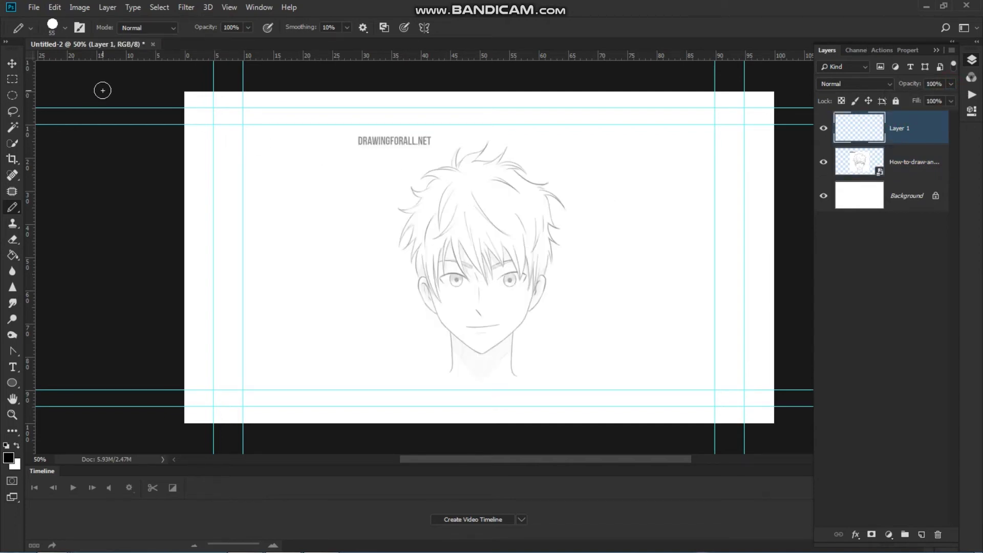
Step: Load the Painter 6 tip for the Pencil tool at 39 px and draw test strokes beside the sketch, the last at 41% opacity
right_click(14, 209)
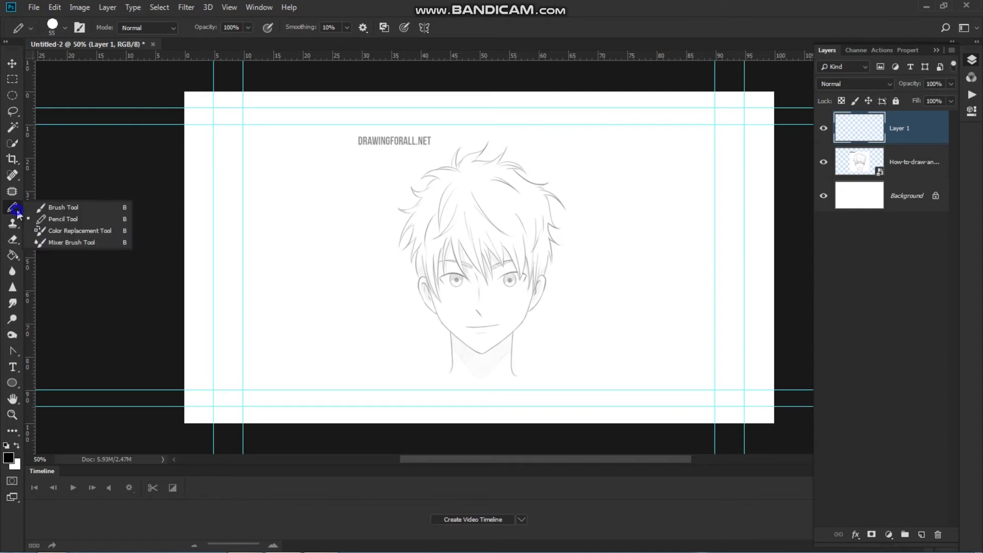
click(72, 220)
click(66, 29)
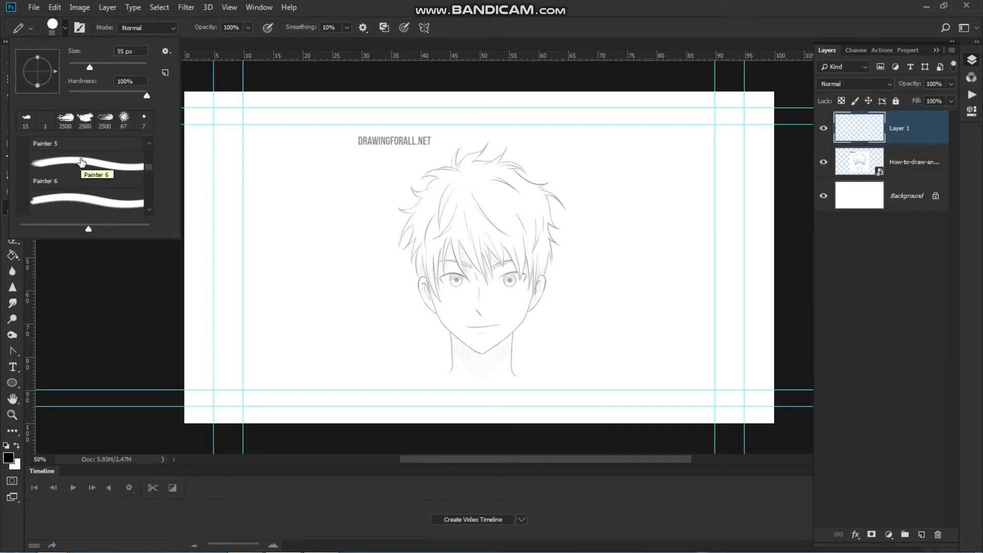
click(81, 163)
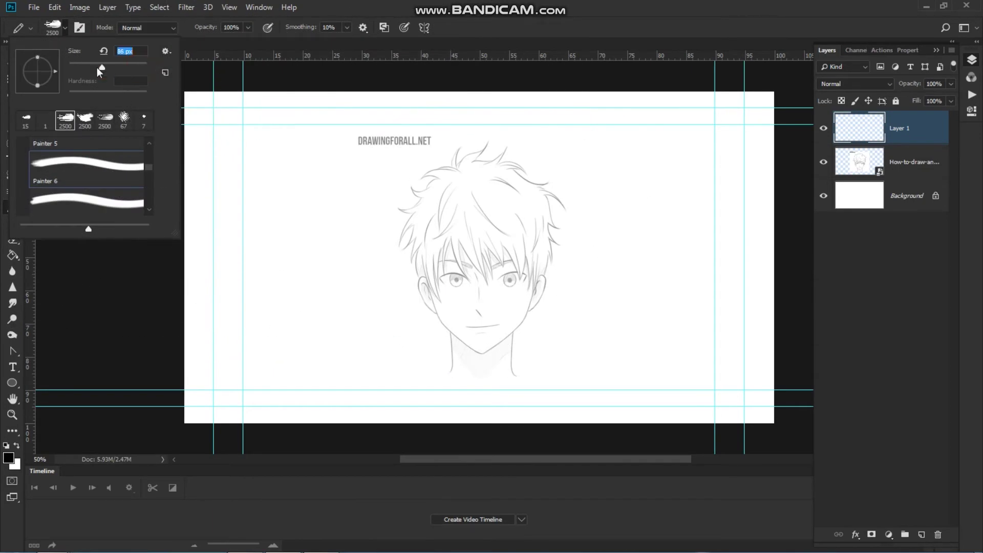
mouse_move(257, 177)
mouse_down()
mouse_move(281, 177)
mouse_move(301, 195)
mouse_up()
click(246, 28)
drag(248, 41, 214, 41)
drag(252, 218, 295, 218)
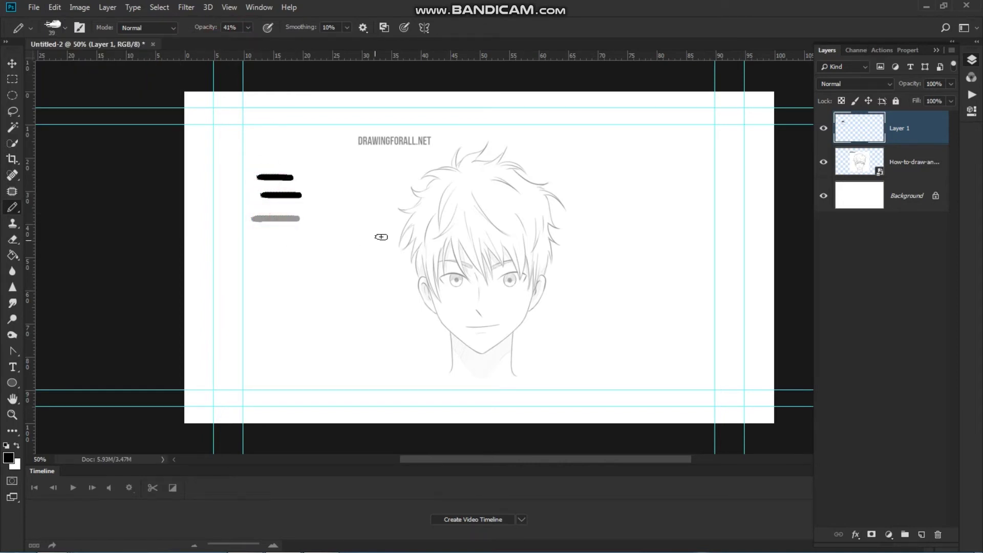
Step: Reduce the pencil size in two stages to 14 px, drawing a short test stroke beside the sketch at each size
click(65, 28)
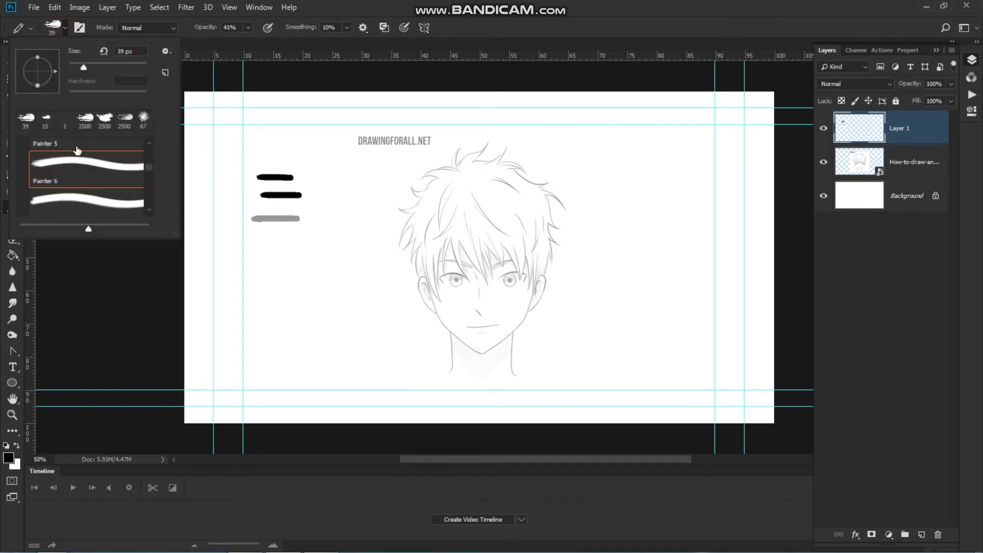
drag(83, 68, 76, 68)
drag(273, 231, 296, 231)
click(65, 29)
drag(77, 67, 73, 68)
click(281, 241)
drag(278, 240, 300, 240)
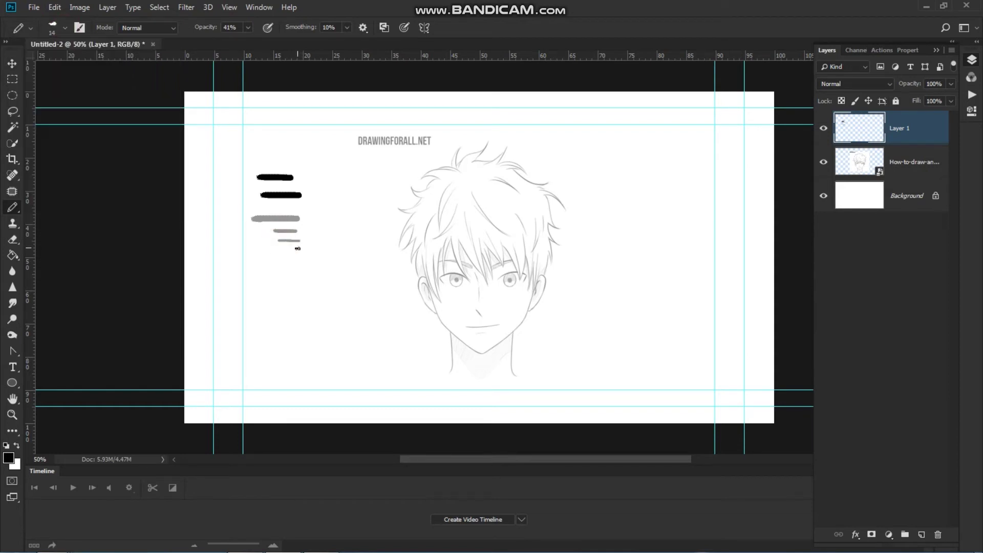
Step: Trace the jawline down to the chin on both sides, and both eyes with their irises, over the faded sketch
key(ctrl+plus)
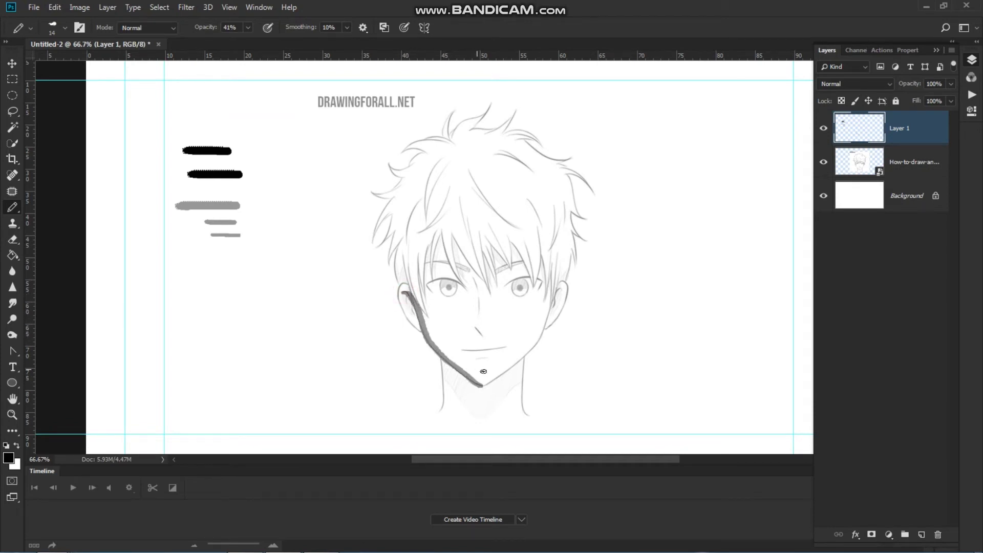
drag(558, 289, 541, 331)
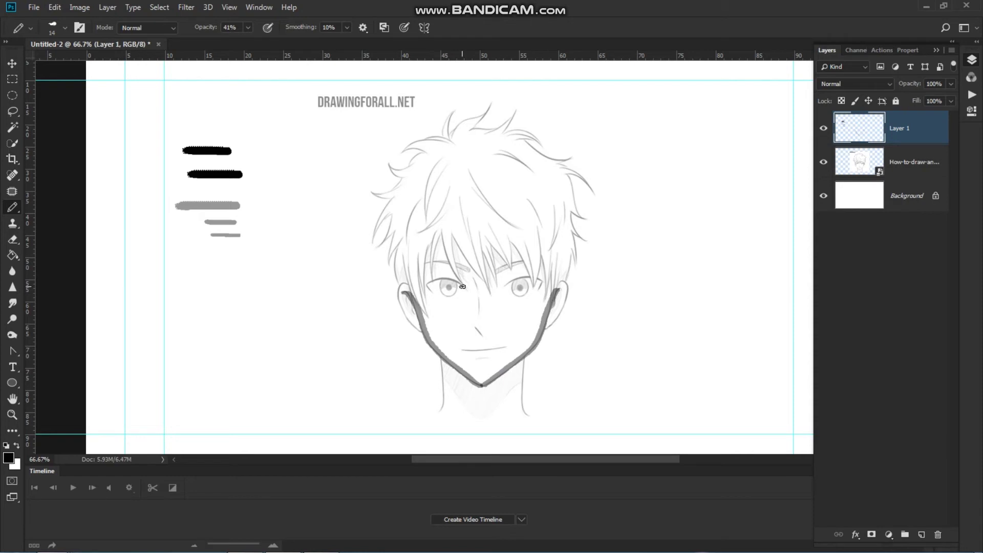
drag(428, 284, 538, 287)
drag(442, 284, 445, 295)
drag(514, 283, 513, 291)
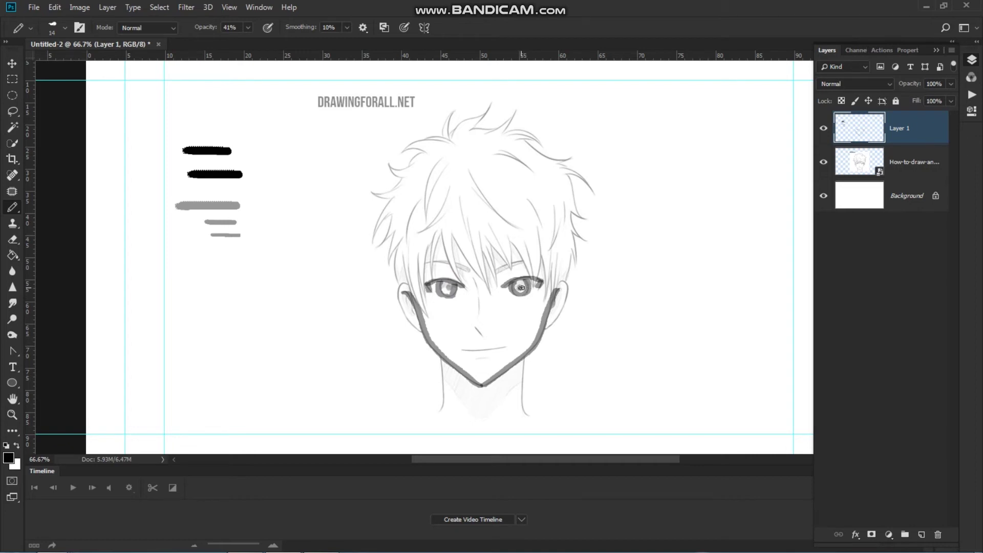
Step: Trace the eyebrows, ears, mouth and nose of the anime face
drag(469, 268, 459, 264)
drag(491, 273, 513, 263)
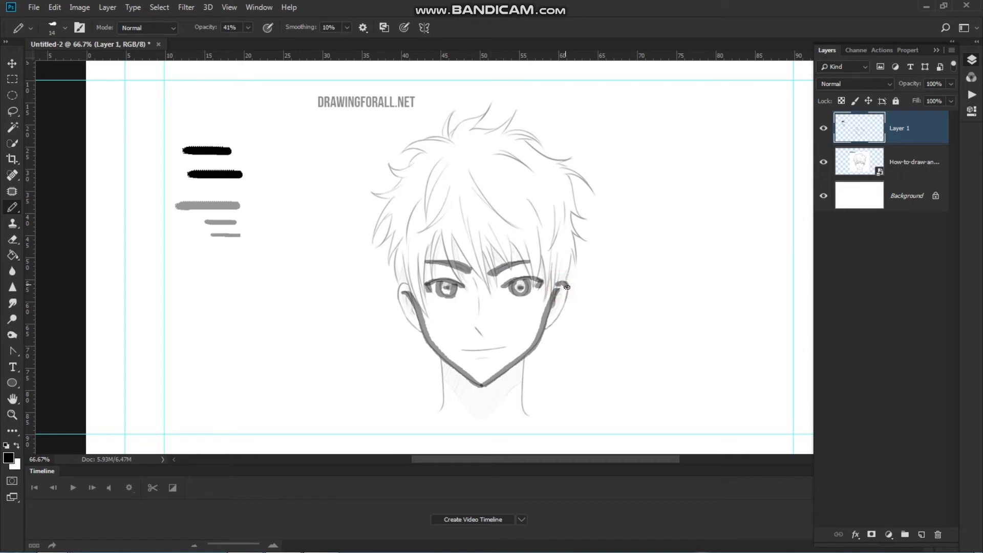
drag(566, 302, 558, 314)
mouse_move(406, 285)
mouse_down()
mouse_move(395, 298)
mouse_move(409, 316)
mouse_up()
mouse_move(460, 349)
mouse_down()
mouse_move(504, 349)
mouse_move(484, 359)
mouse_up()
drag(470, 280, 480, 302)
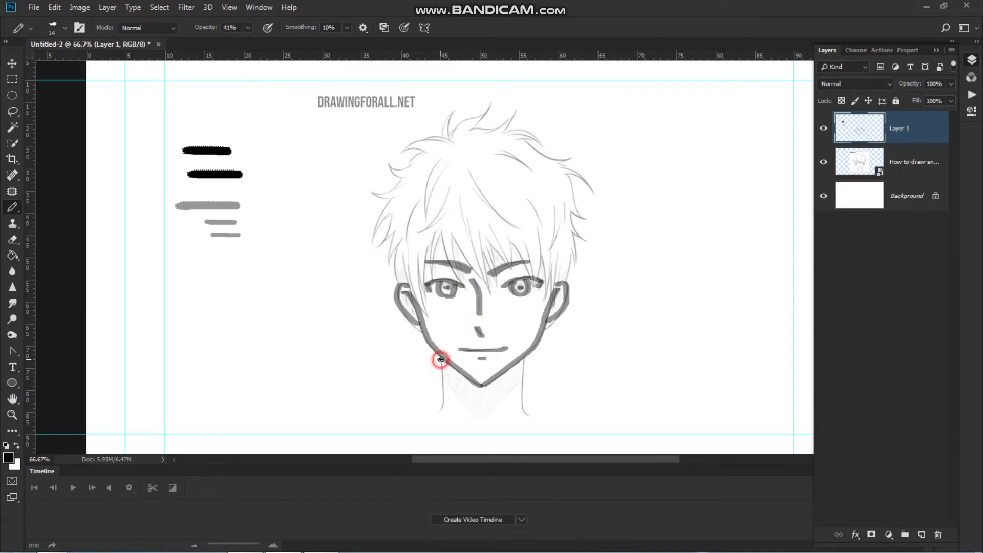
Step: Trace the neck lines and the spiky outer outline of the hair from ear to ear
drag(529, 361, 523, 374)
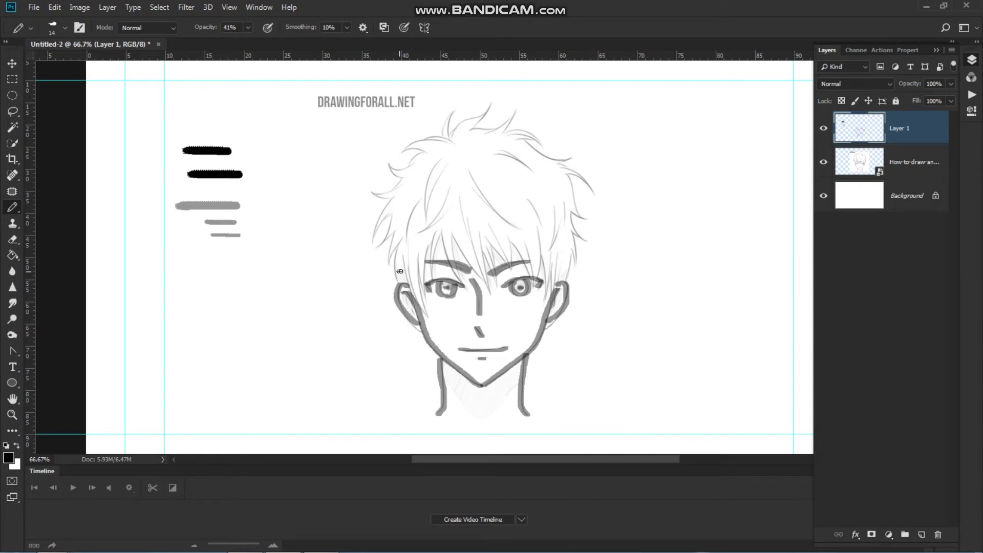
drag(396, 250, 396, 281)
drag(570, 256, 563, 279)
mouse_move(397, 233)
mouse_down()
mouse_move(387, 261)
mouse_move(401, 244)
mouse_move(379, 243)
mouse_move(394, 214)
mouse_move(374, 241)
mouse_move(398, 199)
mouse_move(369, 197)
mouse_move(393, 172)
mouse_move(382, 154)
mouse_up()
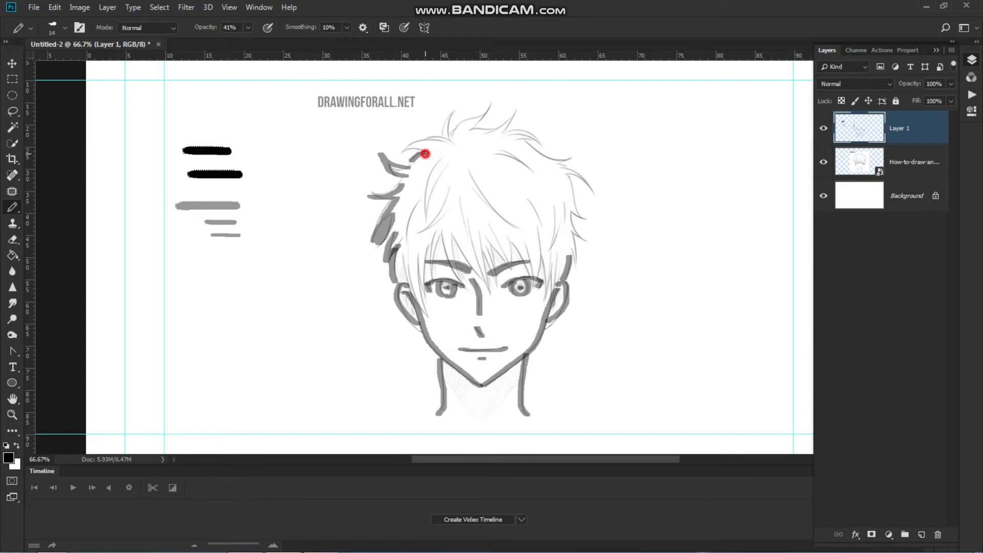
mouse_move(438, 139)
mouse_down()
mouse_move(451, 112)
mouse_move(448, 141)
mouse_move(495, 104)
mouse_move(466, 139)
mouse_move(516, 113)
mouse_move(504, 138)
mouse_move(549, 141)
mouse_move(529, 148)
mouse_move(570, 162)
mouse_move(596, 193)
mouse_move(571, 185)
mouse_move(589, 220)
mouse_move(569, 210)
mouse_move(575, 261)
mouse_up()
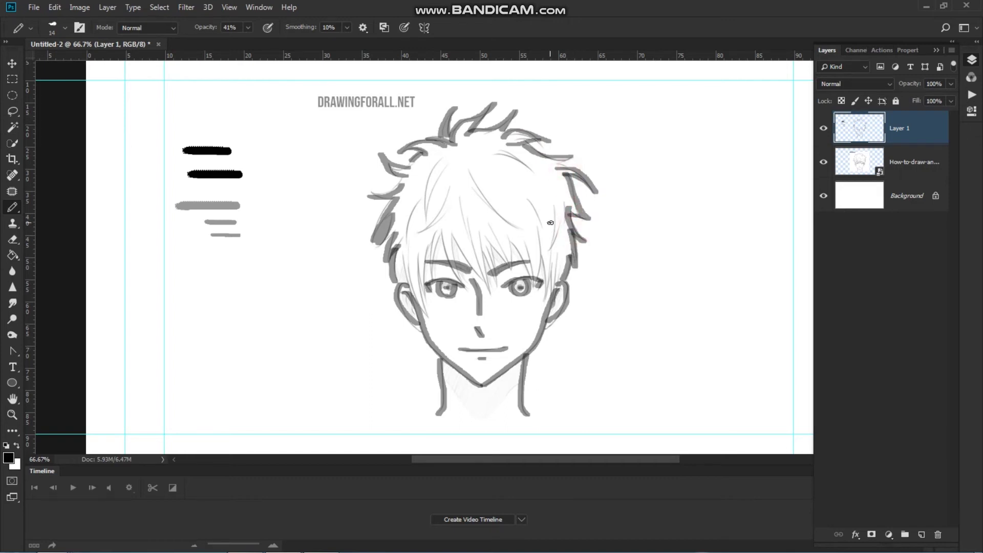
Step: Trace the inner hair strands and the pointed fringe across the forehead down to the eyes
mouse_move(442, 158)
mouse_down()
mouse_move(425, 187)
mouse_move(426, 220)
mouse_move(422, 199)
mouse_move(404, 233)
mouse_up()
mouse_move(455, 175)
mouse_down()
mouse_move(421, 230)
mouse_move(477, 188)
mouse_move(502, 221)
mouse_up()
mouse_move(490, 153)
mouse_down()
mouse_move(537, 174)
mouse_move(543, 248)
mouse_up()
mouse_move(404, 257)
mouse_down()
mouse_move(429, 317)
mouse_move(417, 253)
mouse_up()
mouse_move(432, 236)
mouse_down()
mouse_move(423, 277)
mouse_move(445, 243)
mouse_move(463, 280)
mouse_move(453, 232)
mouse_move(488, 290)
mouse_up()
drag(488, 290, 480, 234)
mouse_move(463, 202)
mouse_down()
mouse_move(470, 257)
mouse_move(482, 255)
mouse_move(492, 285)
mouse_up()
drag(481, 232, 501, 264)
drag(511, 271, 511, 237)
drag(492, 229, 528, 263)
mouse_move(533, 274)
mouse_down()
mouse_move(538, 242)
mouse_move(523, 239)
mouse_move(531, 261)
mouse_up()
drag(541, 262, 546, 288)
drag(546, 287, 552, 257)
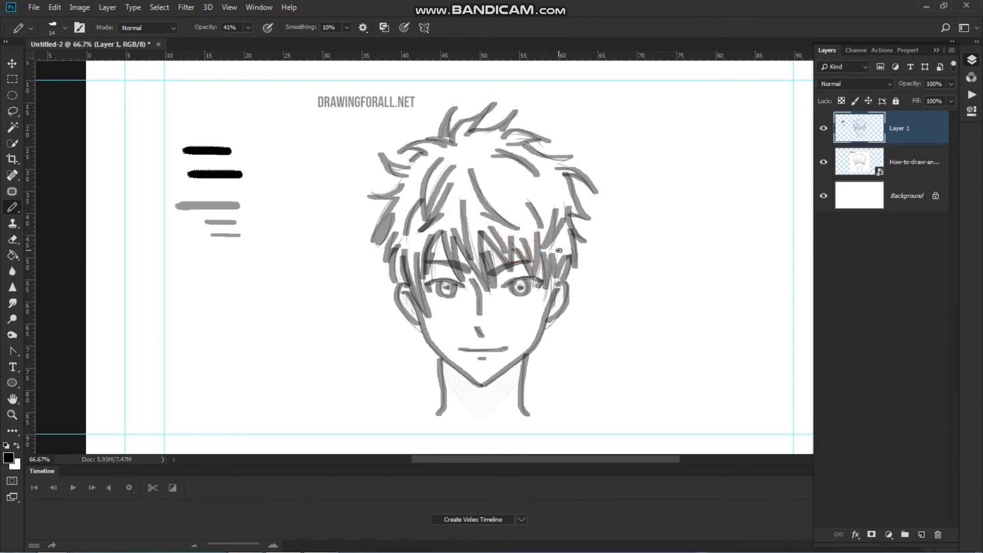
Step: Toggle the visibility of the reference sketch and the traced layer in turn to compare the tracing with the original
click(823, 163)
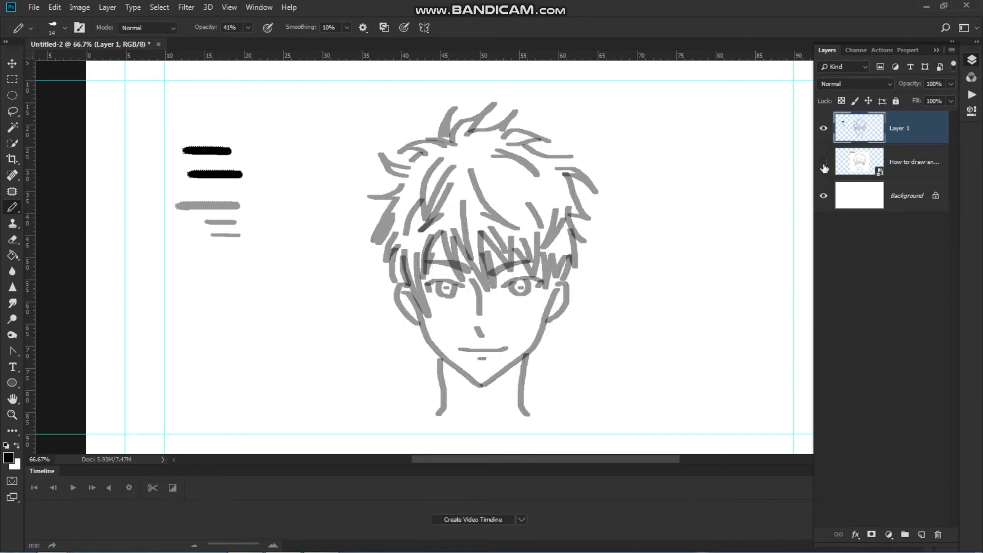
click(824, 164)
click(824, 128)
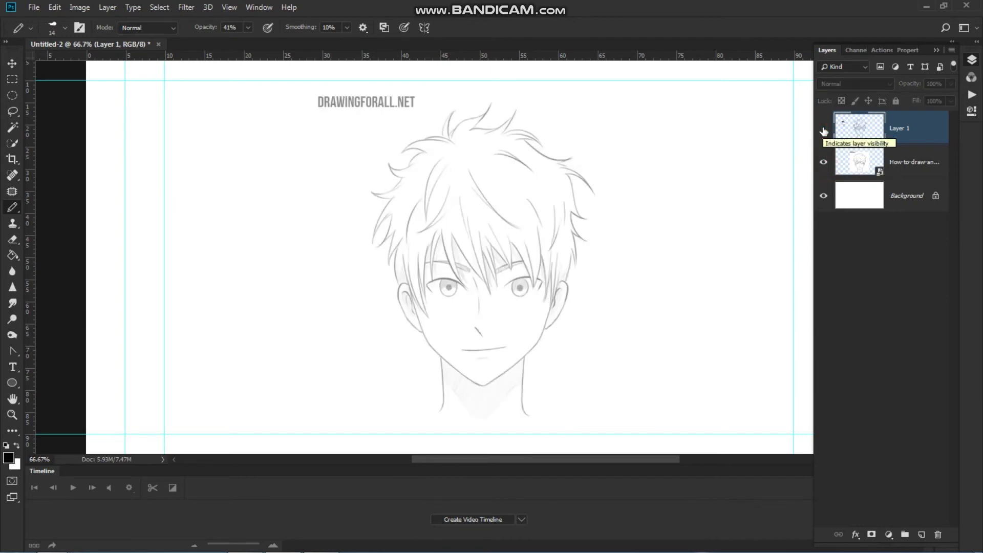
click(824, 128)
click(823, 163)
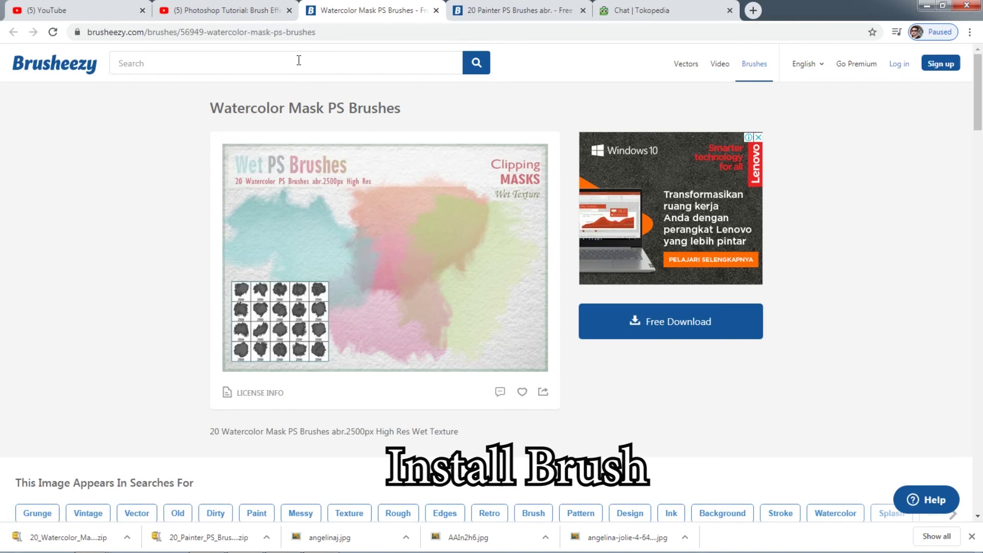
Step: View the 20 Painter PS Brushes page and return to the Watercolor Mask PS Brushes page on Brusheezy
click(494, 11)
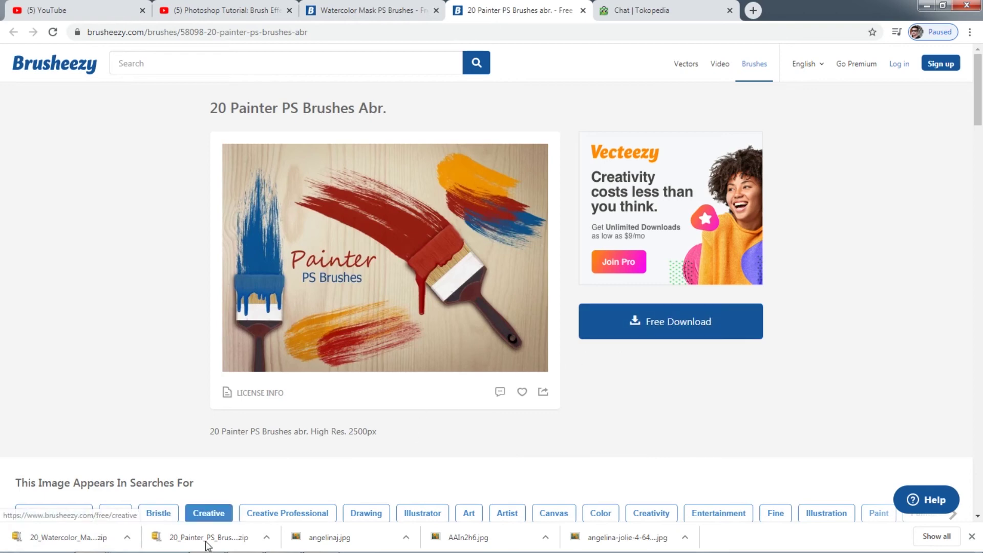
click(331, 9)
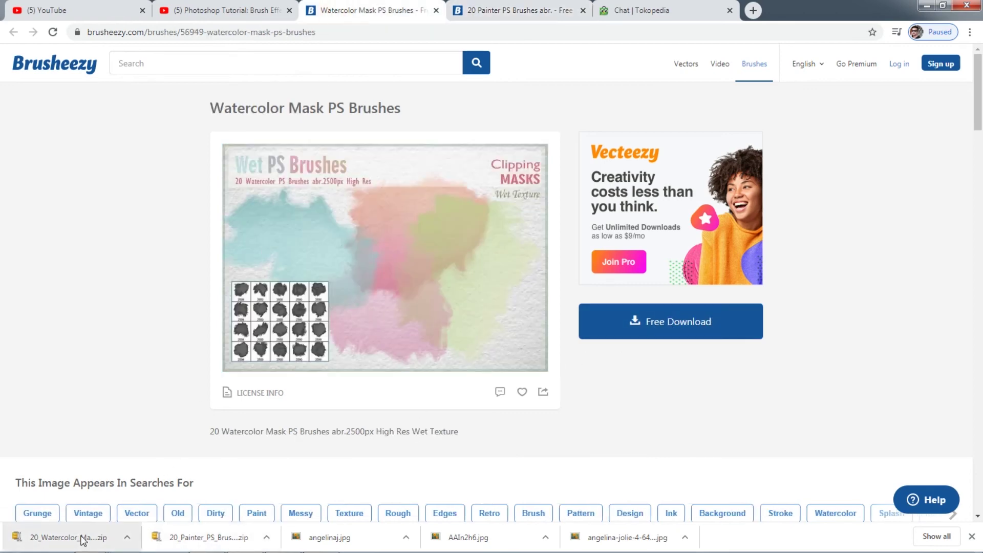
Step: Switch to the Model folder in a maximized Windows Explorer window and extract the Painter and Watercolor Mask brush archives there
mouse_move(90, 541)
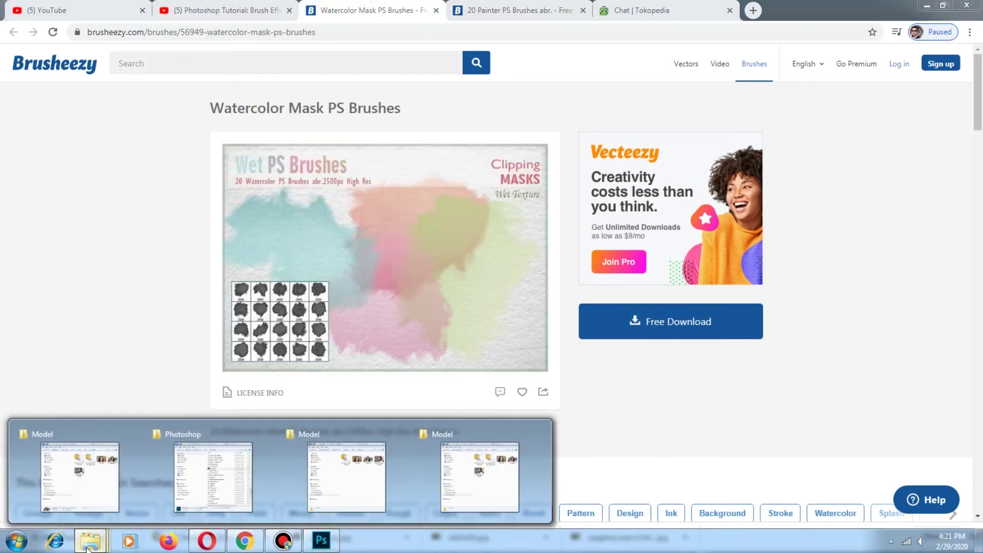
click(477, 483)
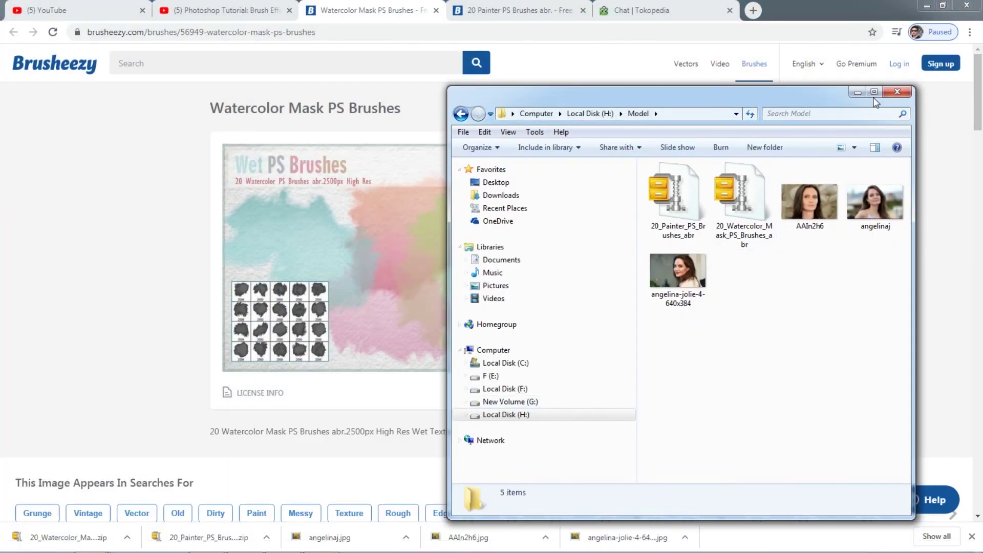
click(878, 94)
click(223, 122)
right_click(223, 122)
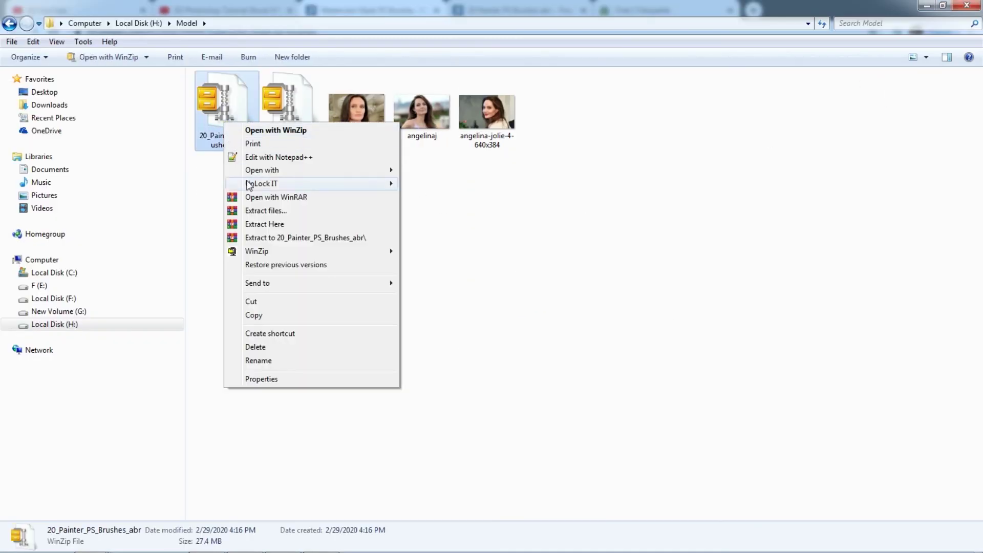
click(269, 227)
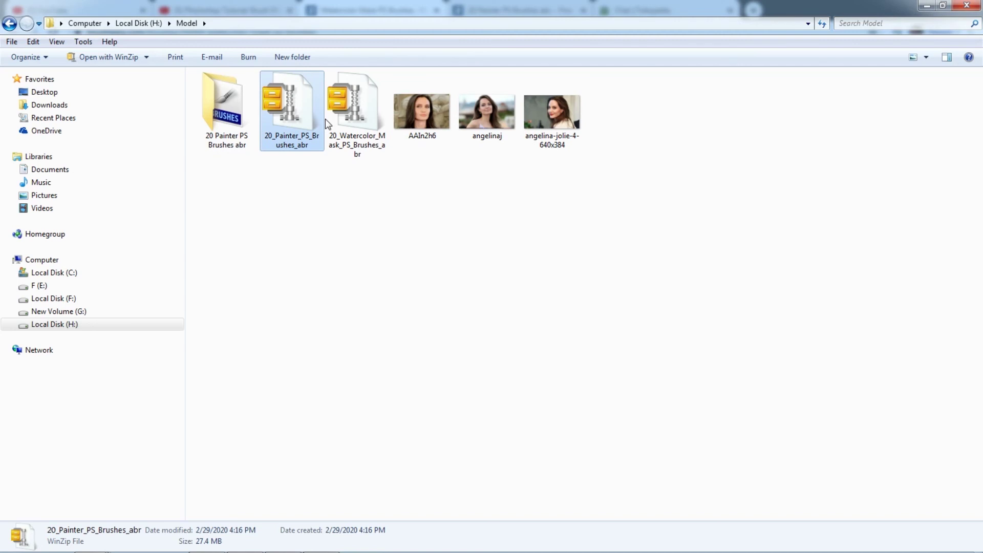
right_click(339, 113)
click(380, 211)
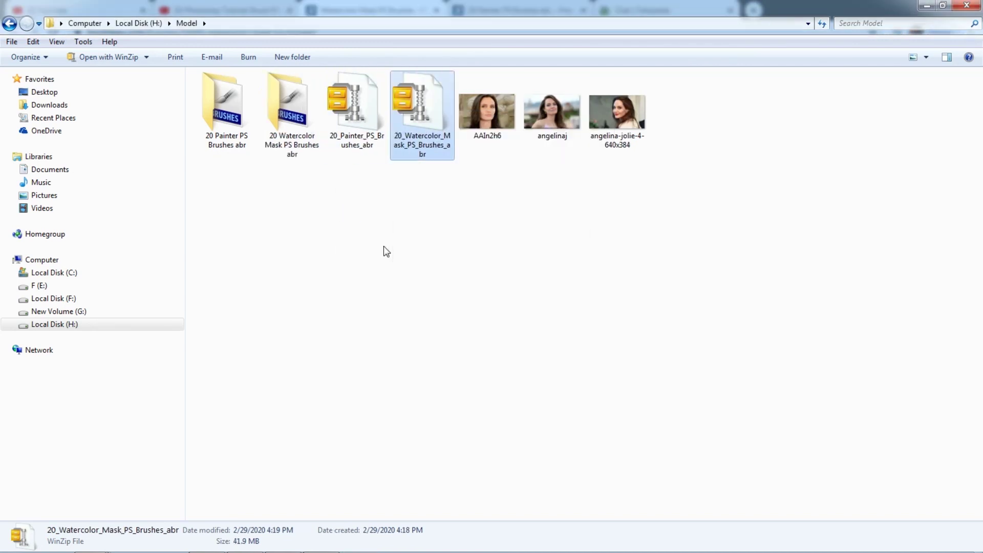
Step: Open the extracted 20 Painter PS Brushes abr folder
click(232, 114)
right_click(232, 114)
click(247, 112)
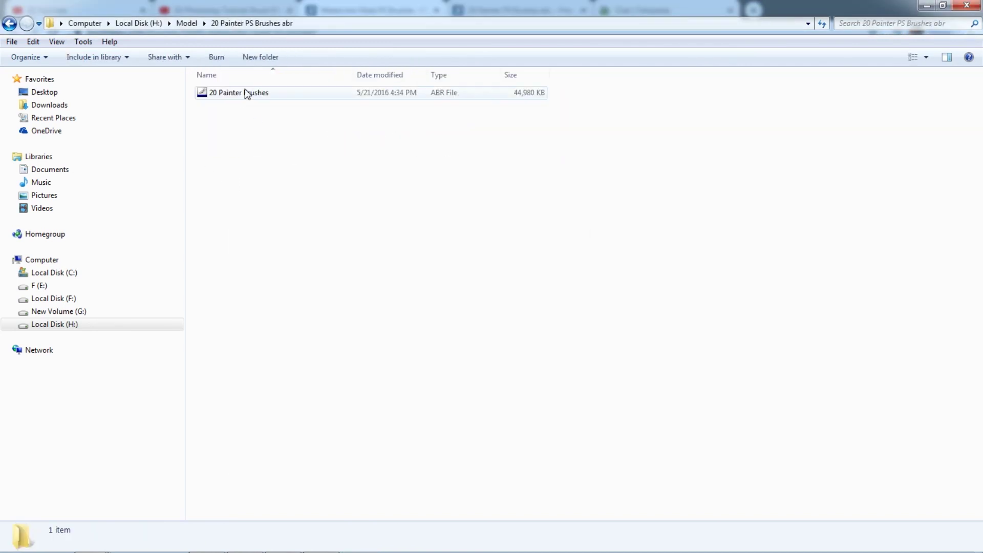
Step: View the contents of the extracted 20 Watercolor Mask PS Brushes abr folder and return to the Model folder
click(9, 24)
right_click(320, 138)
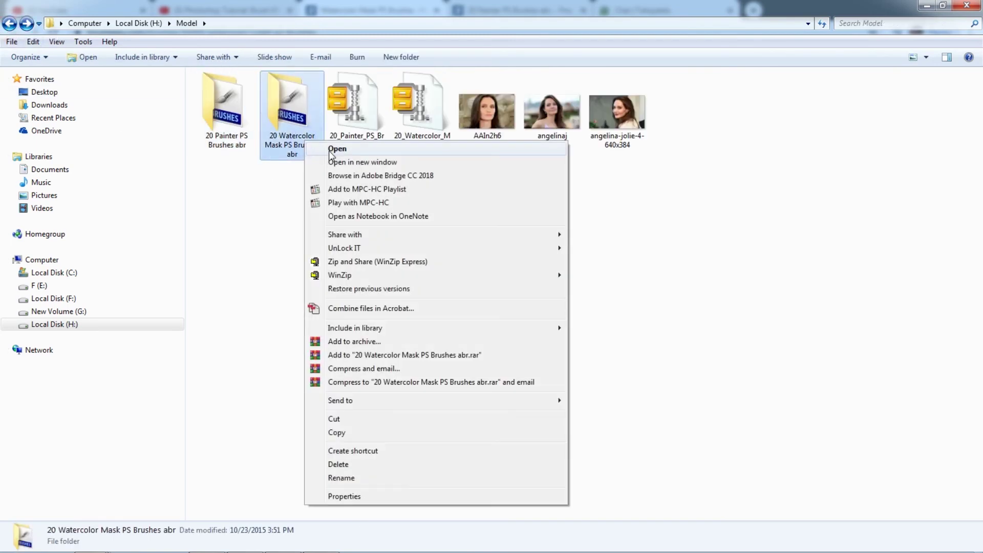
click(340, 147)
click(9, 24)
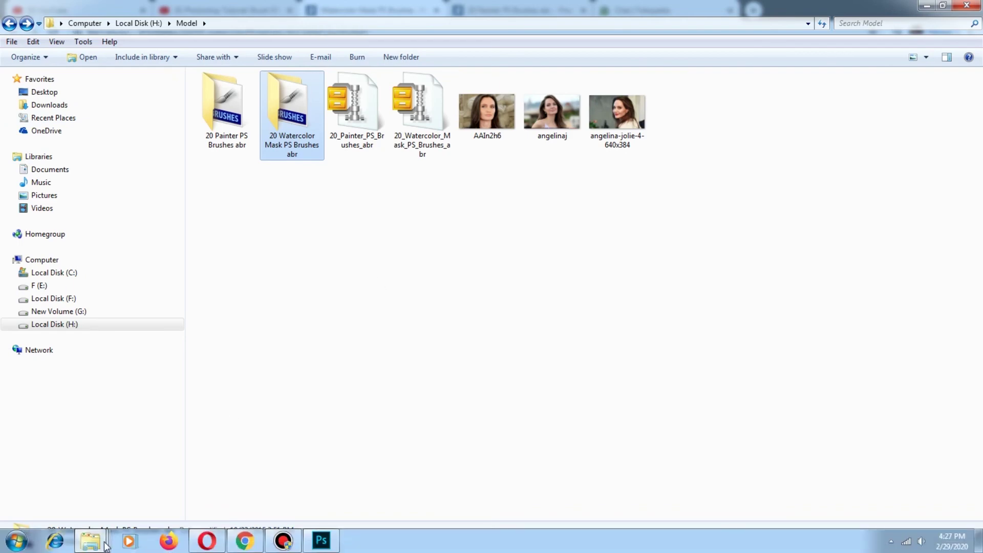
Step: Switch to the Adobe Photoshop CC 2018 Portable folder window and open Portable Adobe Photoshop > App > Photoshop > Presets > Brushes
click(99, 546)
click(193, 435)
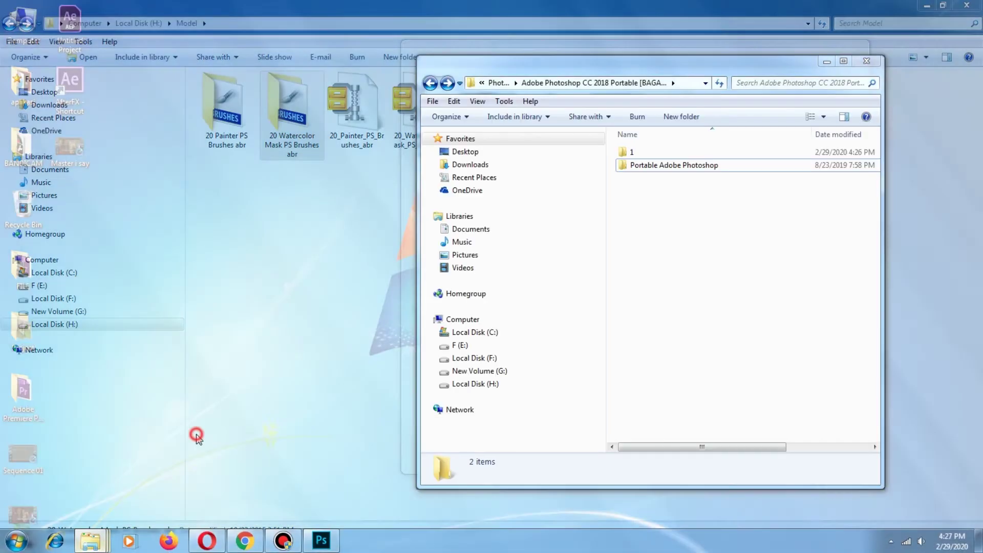
double_click(675, 166)
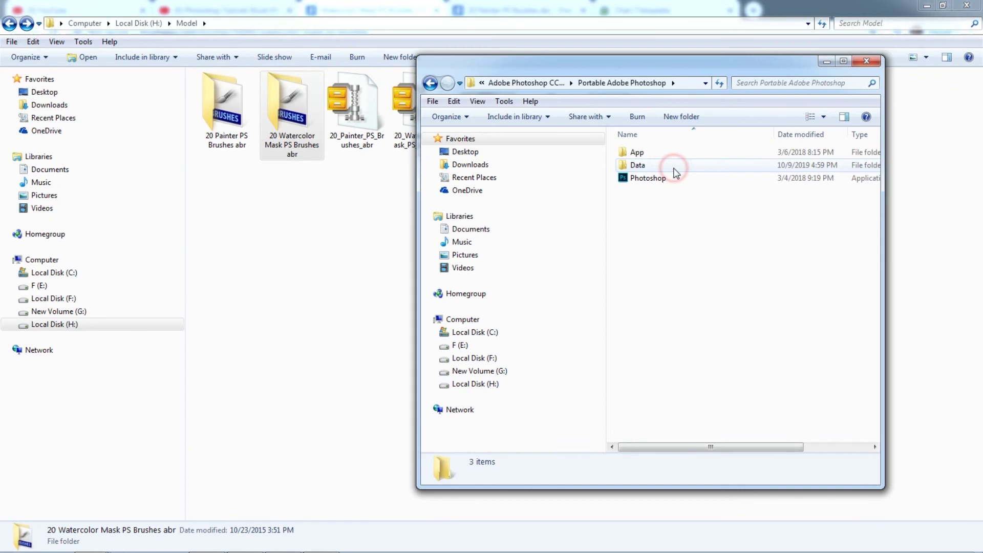
double_click(638, 154)
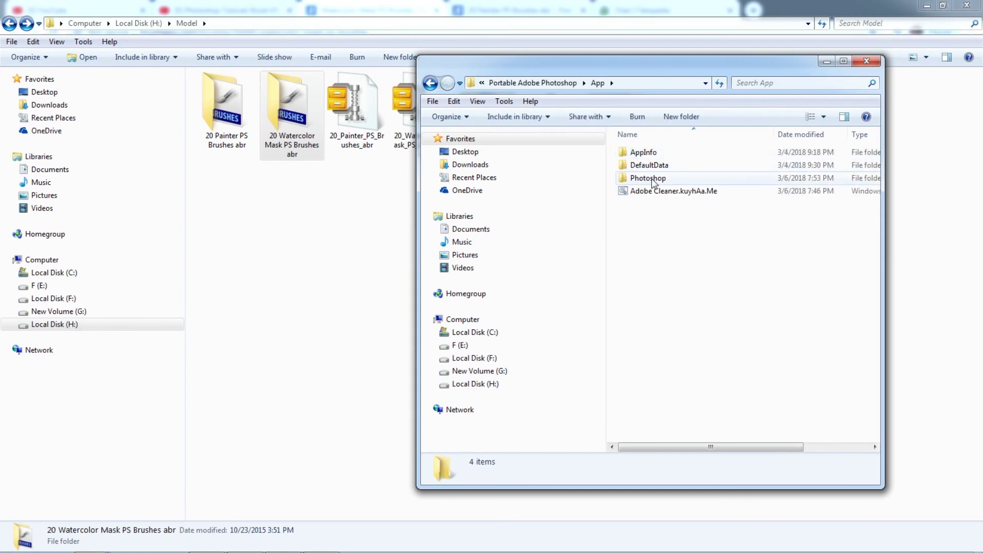
double_click(640, 178)
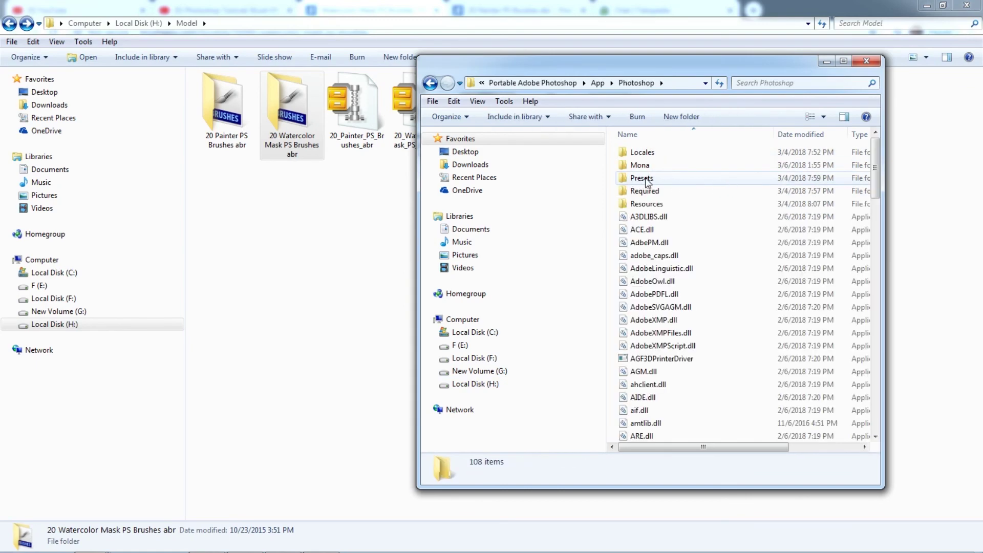
double_click(644, 179)
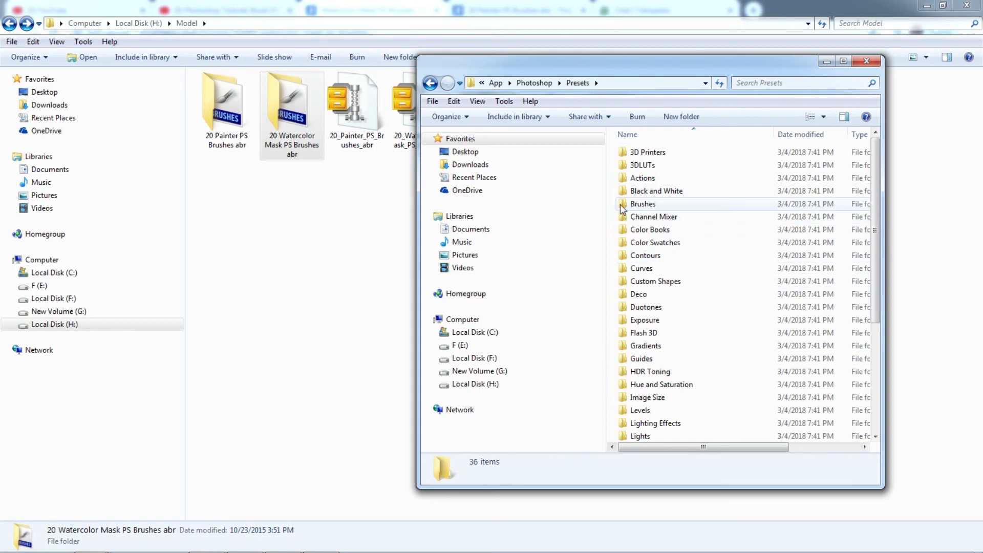
double_click(640, 204)
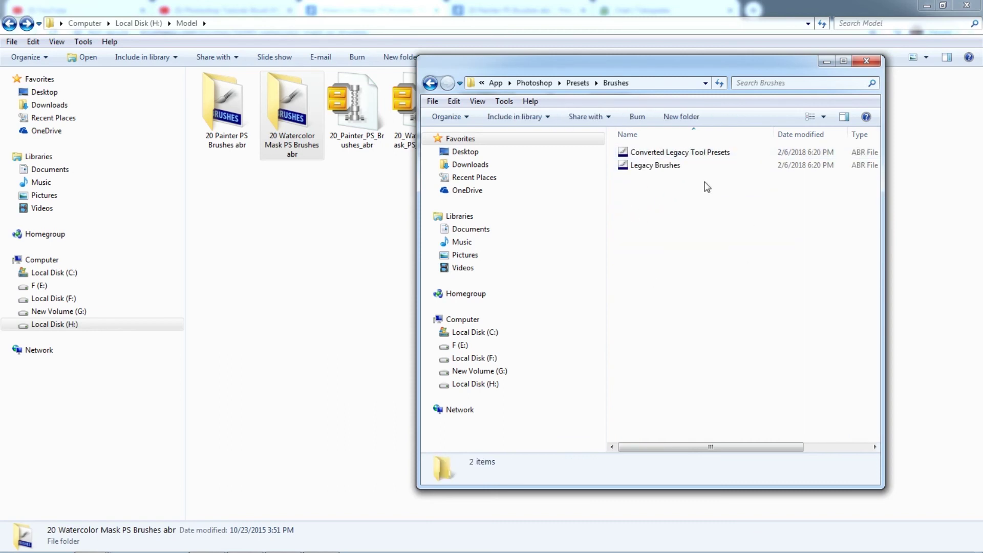
Step: Copy the 20 Painter Brushes file from its extracted folder into the portable Photoshop's Presets > Brushes folder
double_click(233, 127)
click(212, 93)
right_click(213, 93)
click(241, 285)
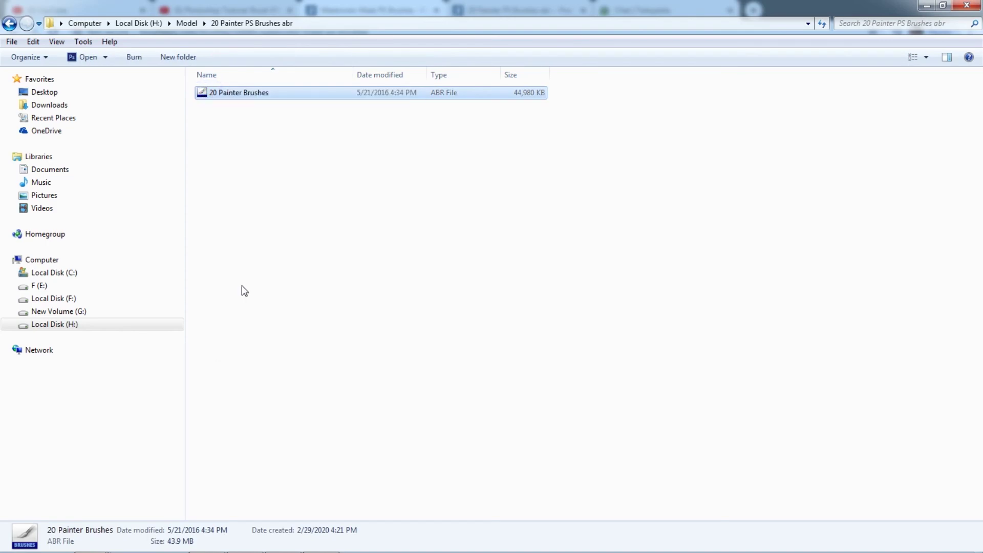
mouse_move(91, 540)
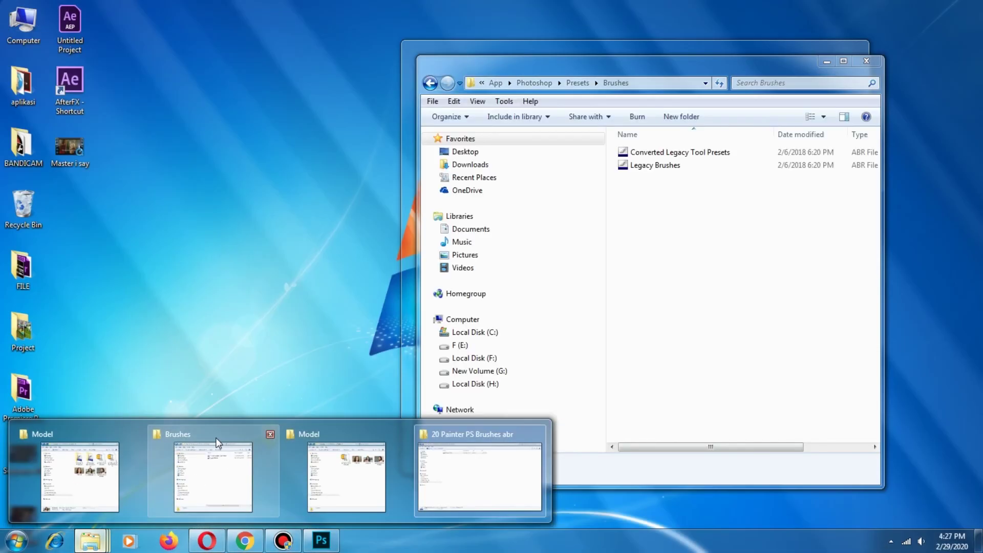
click(218, 441)
right_click(654, 219)
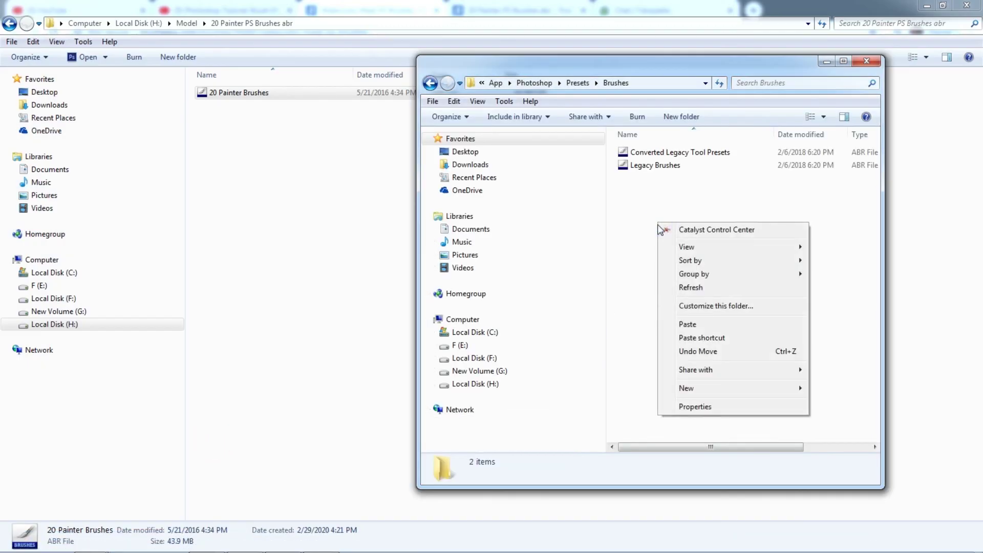
click(685, 322)
Step: Copy the 20 Watercolor Mask Brushes file from its extracted folder into the portable Photoshop's Presets > Brushes folder
click(313, 160)
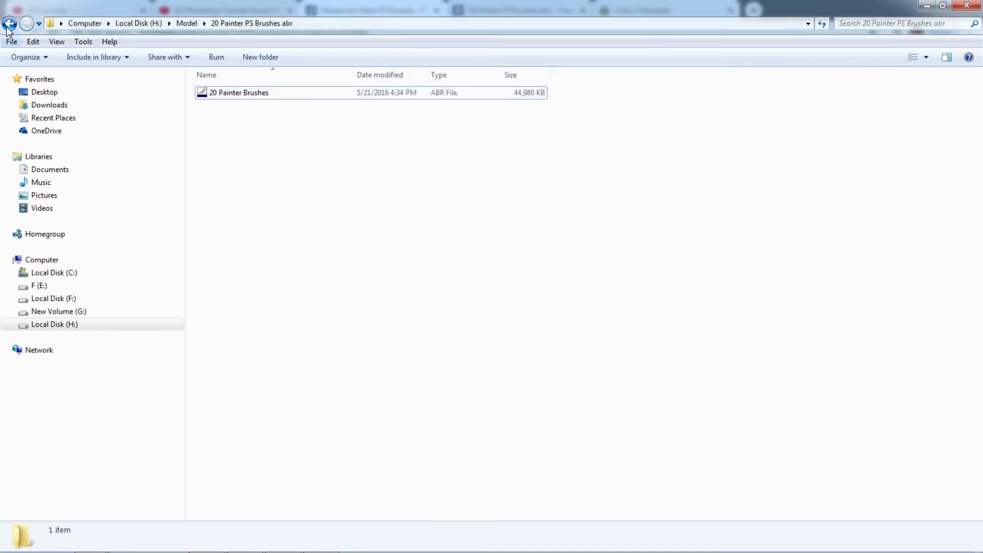
click(9, 24)
double_click(275, 110)
right_click(255, 94)
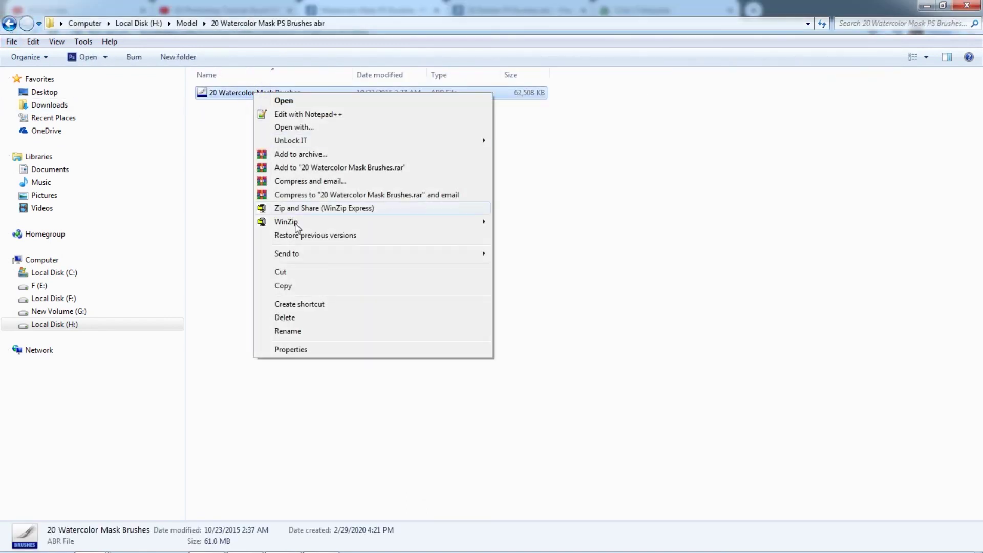
click(308, 285)
click(90, 546)
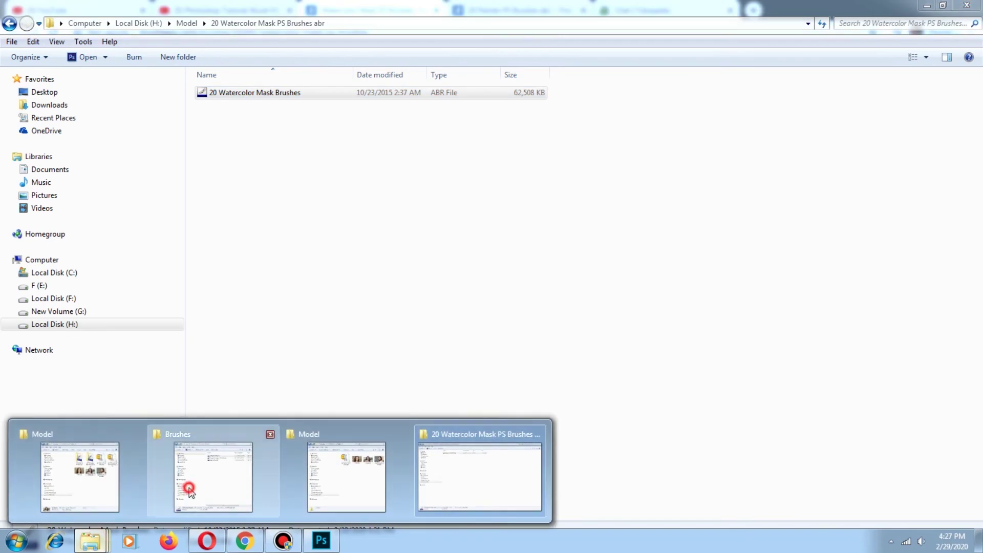
click(189, 487)
right_click(654, 216)
click(684, 312)
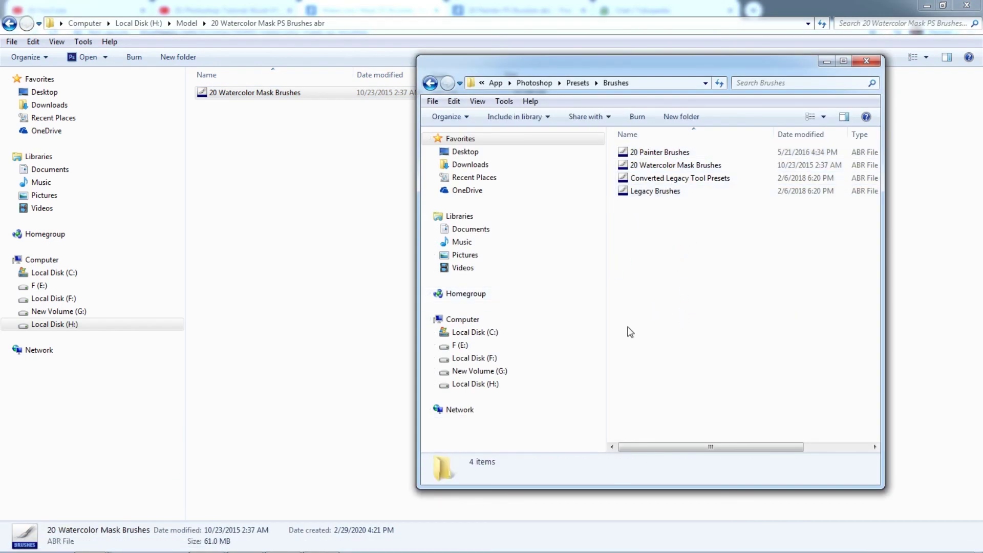
Step: Open the Brushes presets folder of Adobe Photoshop CS6 (64 Bit) under Program Files > Adobe on Local Disk (C:)
click(486, 333)
double_click(651, 268)
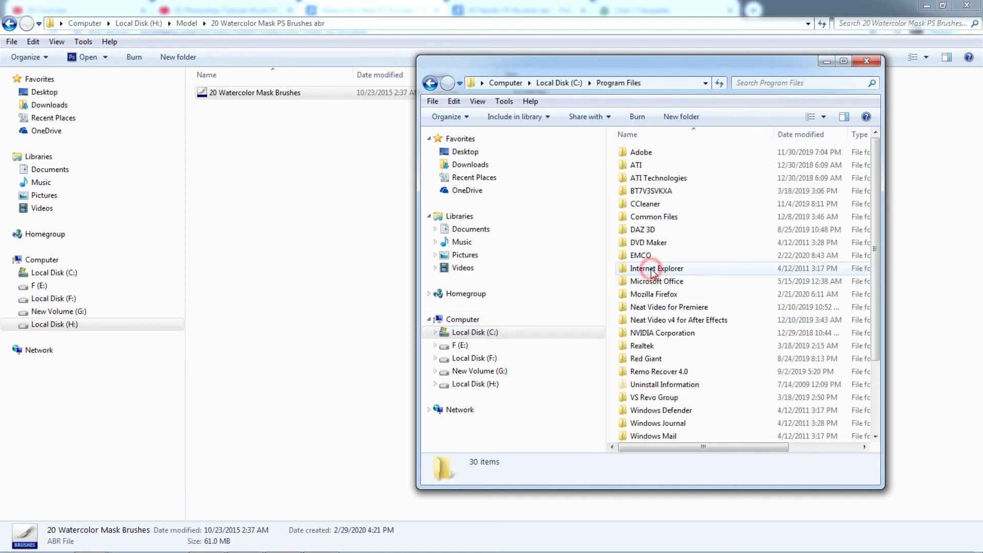
double_click(648, 153)
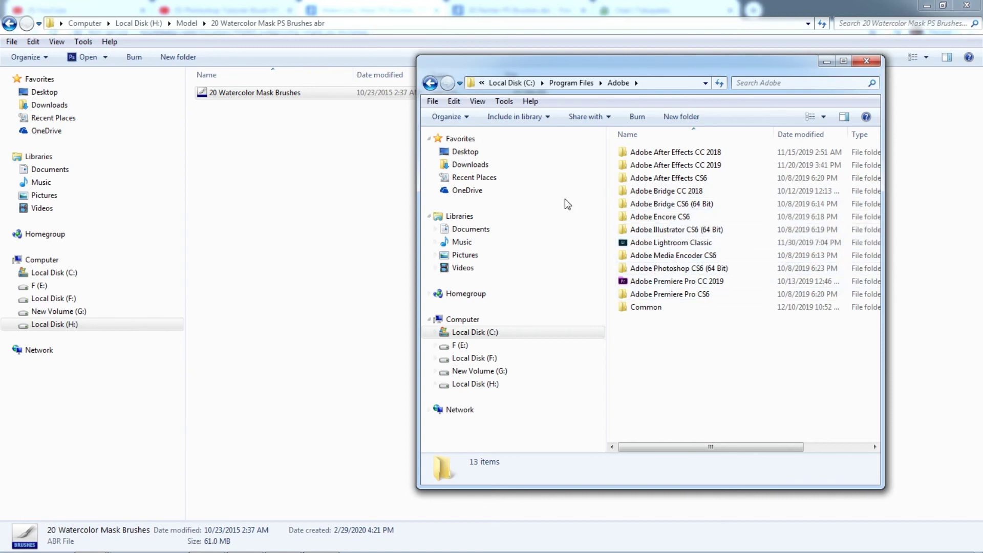
double_click(666, 268)
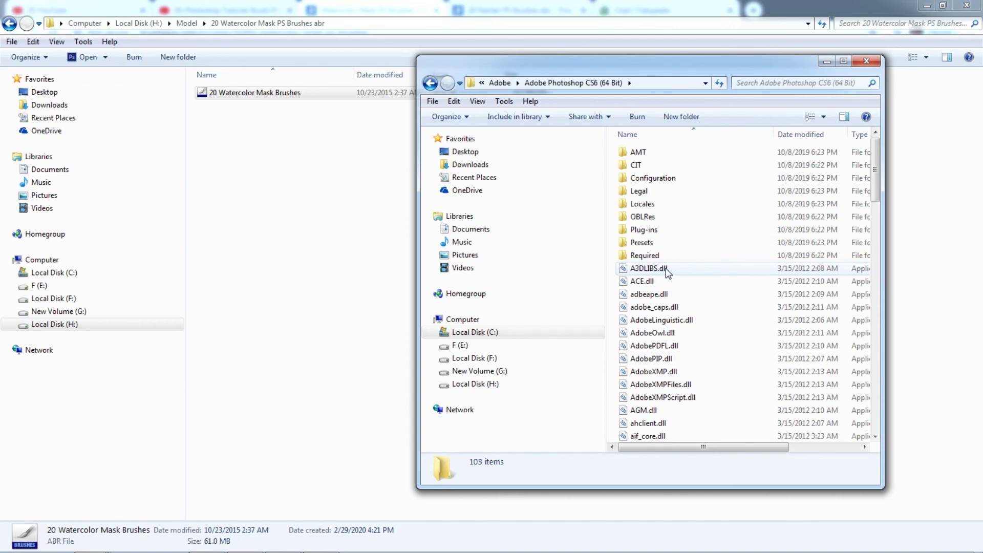
double_click(643, 244)
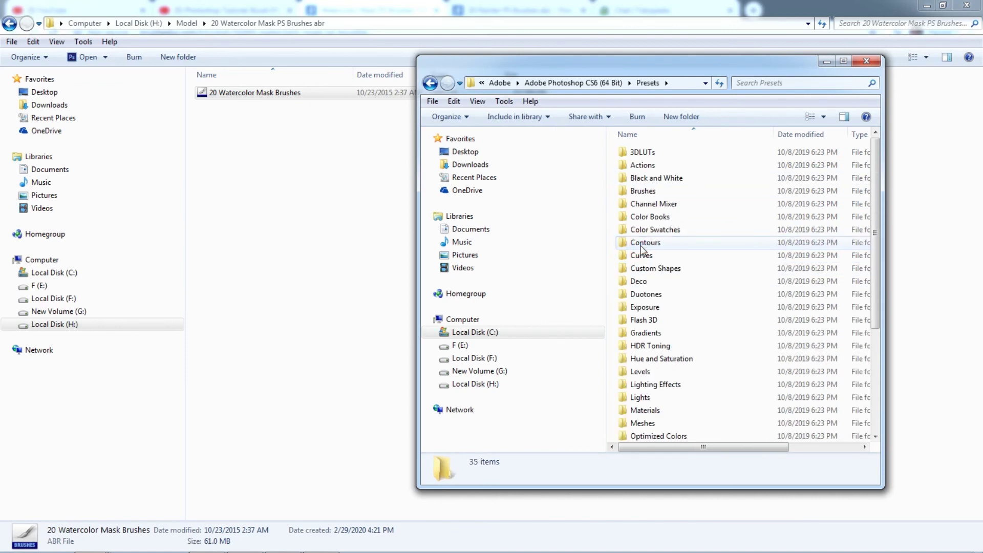
double_click(651, 192)
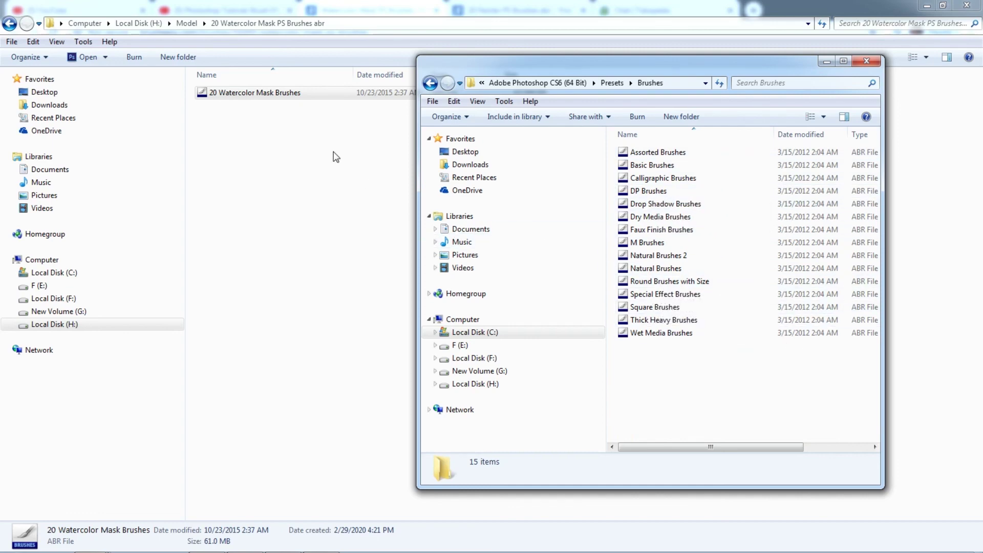
Step: Copy the 20 Watercolor Mask Brushes file into the Photoshop CS6 Brushes presets folder, granting the administrator permission
right_click(264, 94)
click(301, 287)
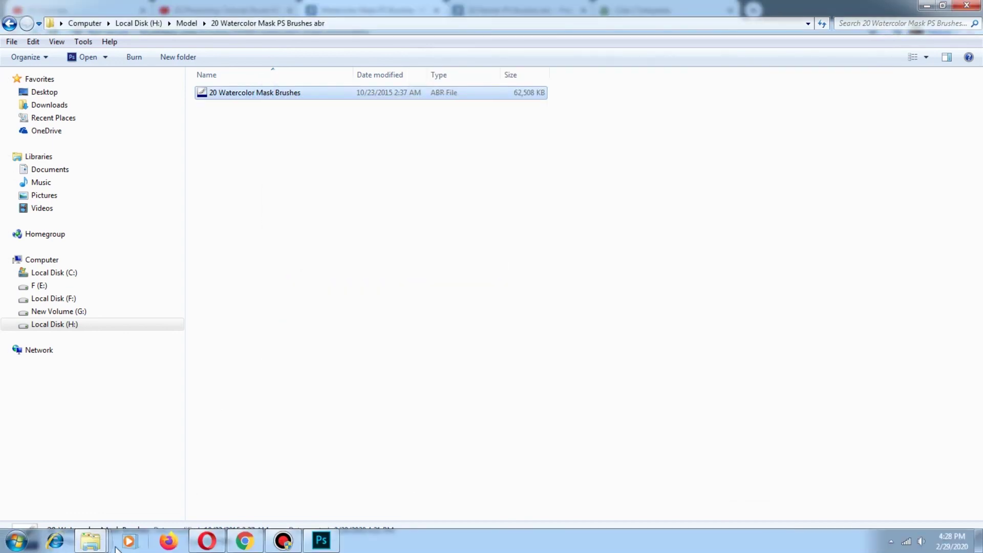
mouse_move(91, 543)
click(189, 442)
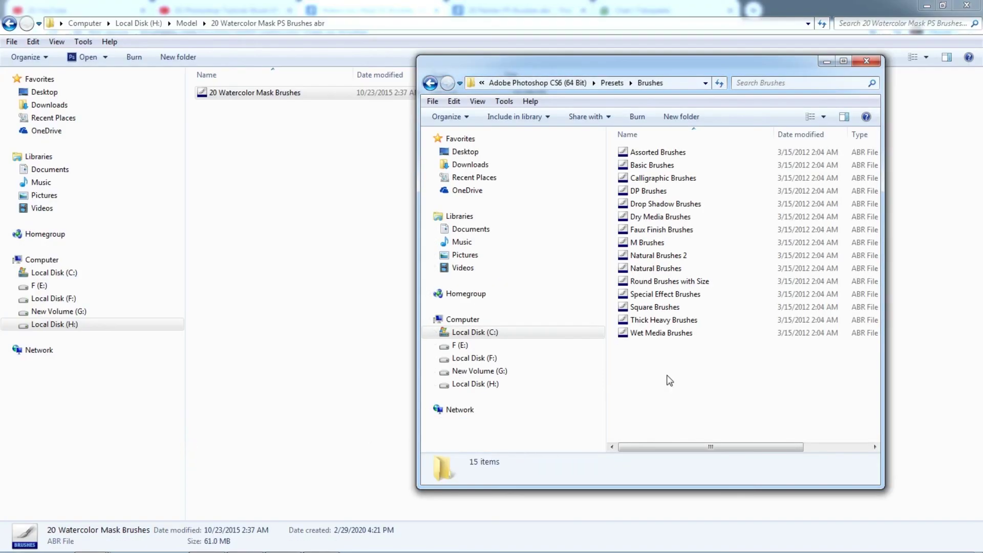
right_click(644, 361)
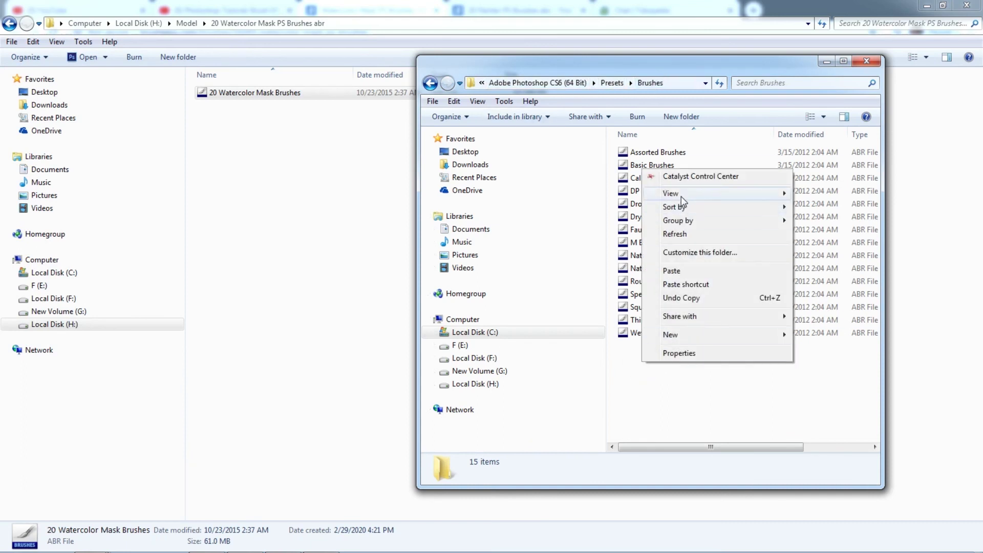
click(673, 271)
click(490, 335)
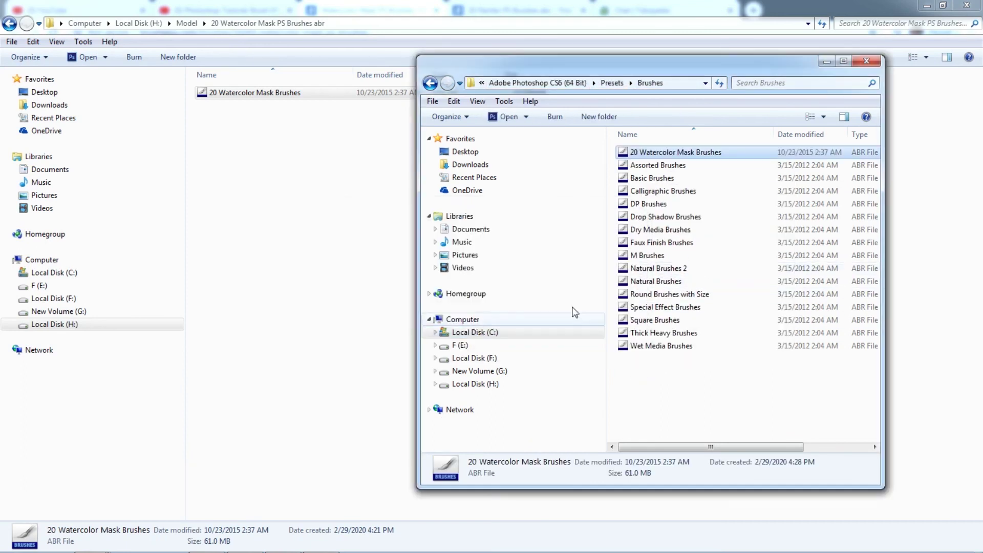
Step: Copy the 20 Painter Brushes file from its extracted folder into the Photoshop CS6 Brushes presets folder, granting the administrator permission
click(334, 200)
click(9, 23)
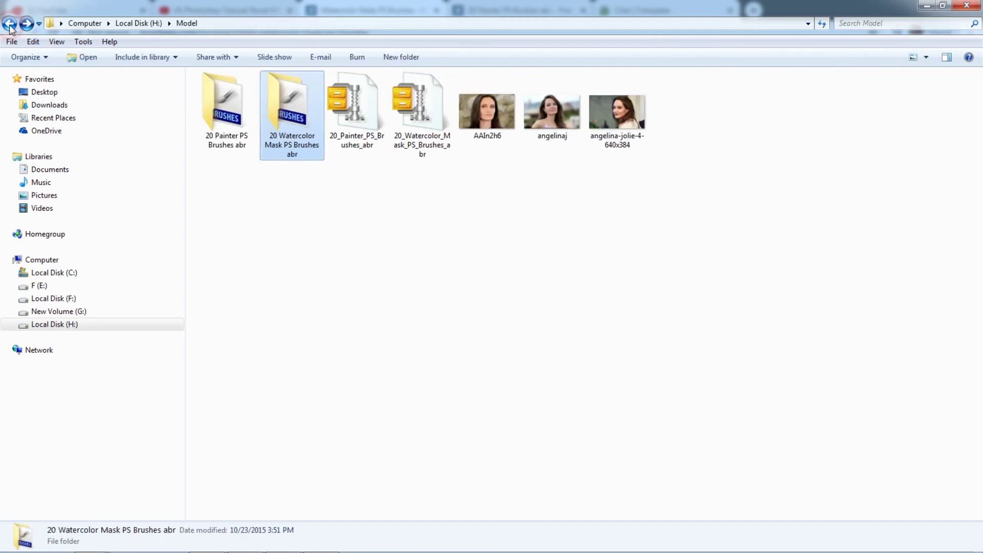
double_click(226, 105)
right_click(221, 91)
click(266, 279)
mouse_move(103, 544)
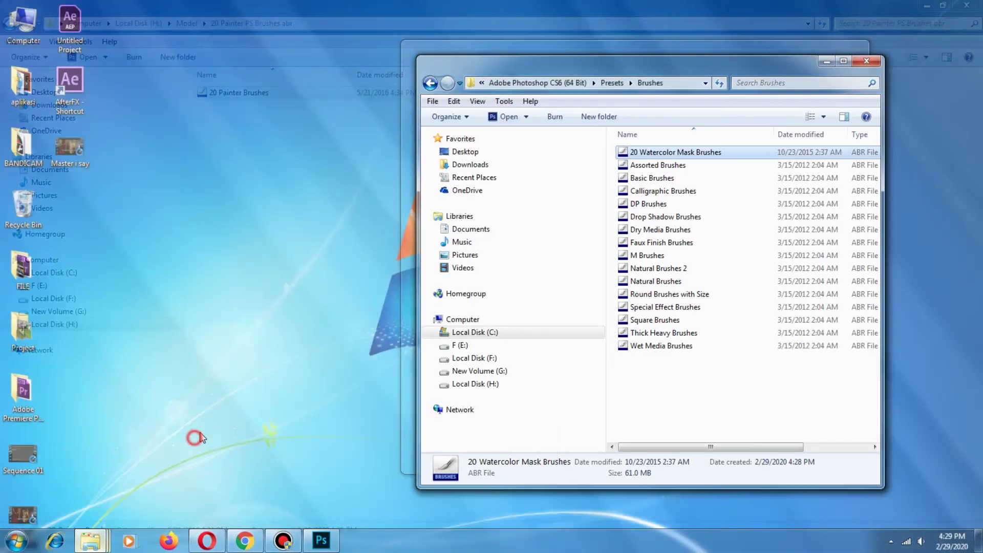
click(183, 454)
right_click(674, 390)
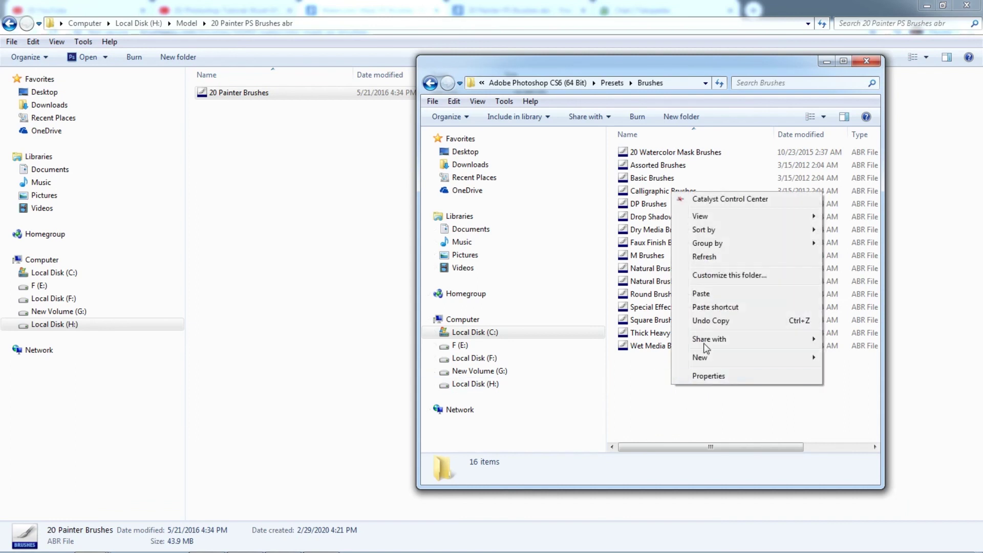
click(698, 292)
click(483, 336)
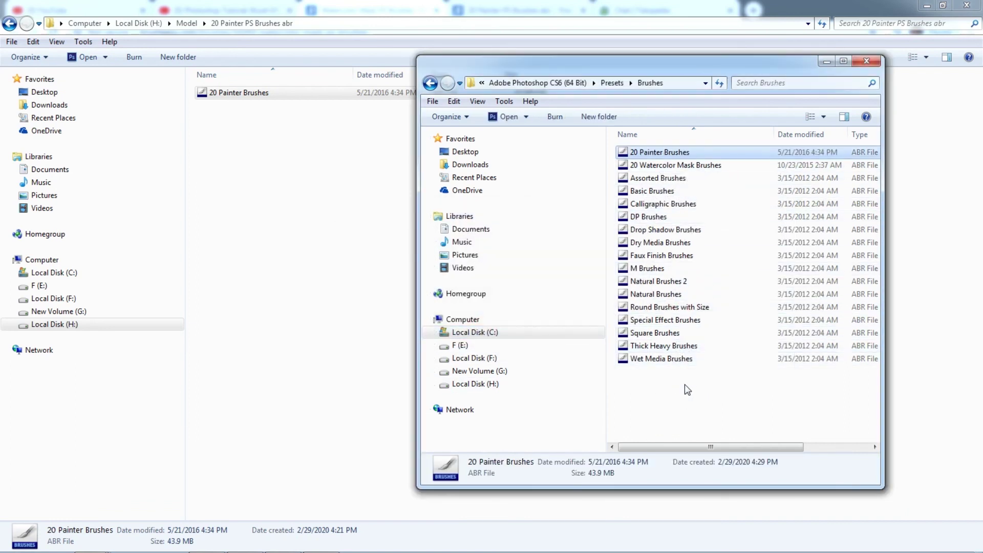
Step: Switch to Photoshop, load the 20 Painter Brushes set into the brush presets and open the Brush Settings
click(321, 544)
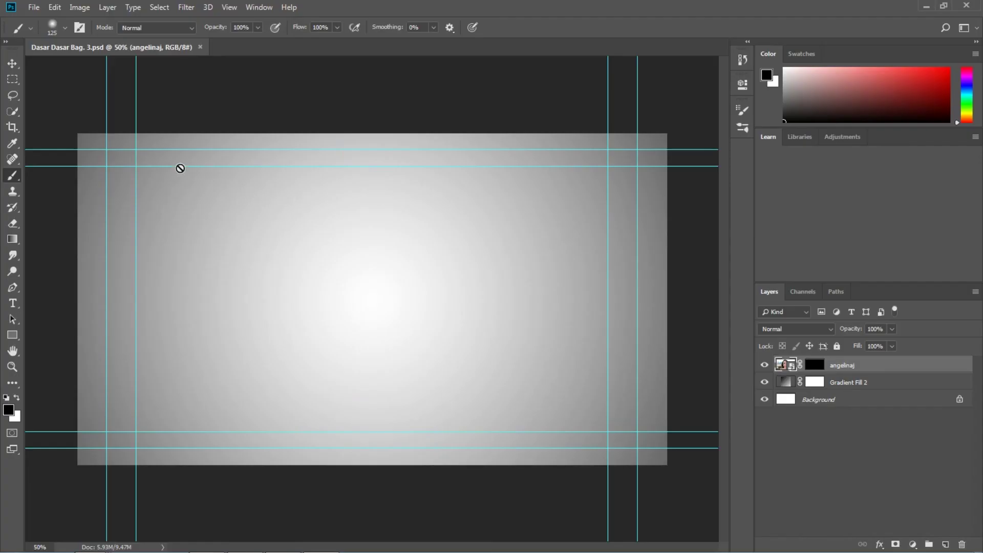
click(65, 28)
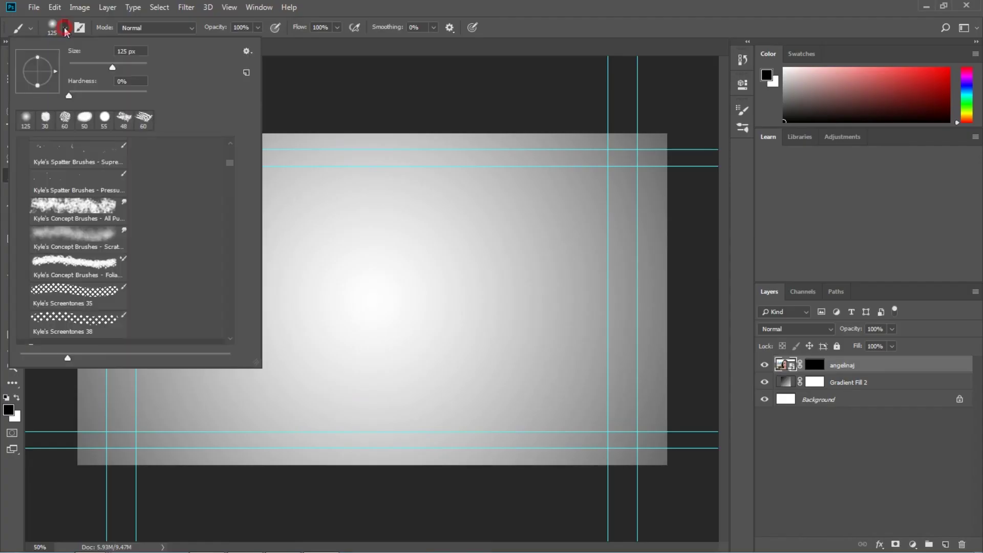
click(246, 53)
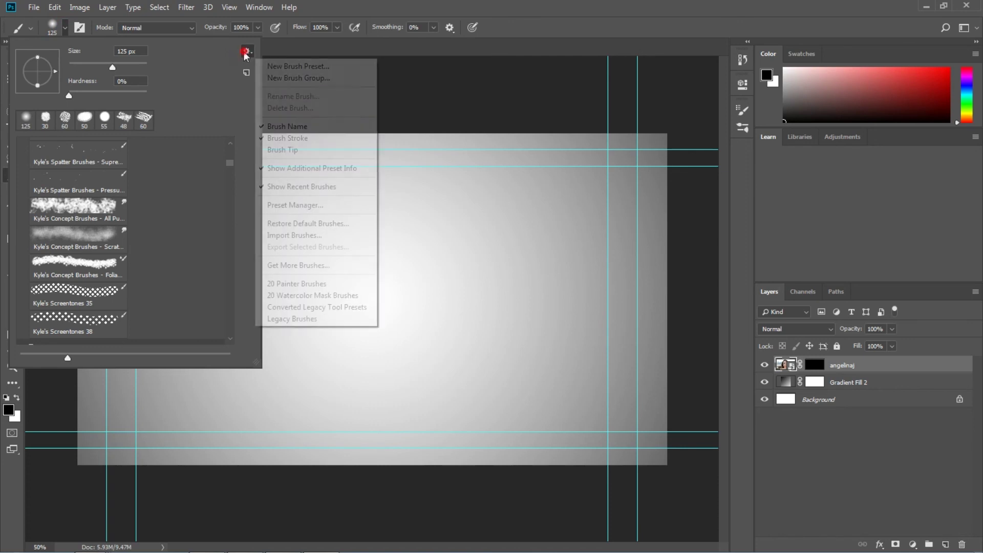
click(314, 285)
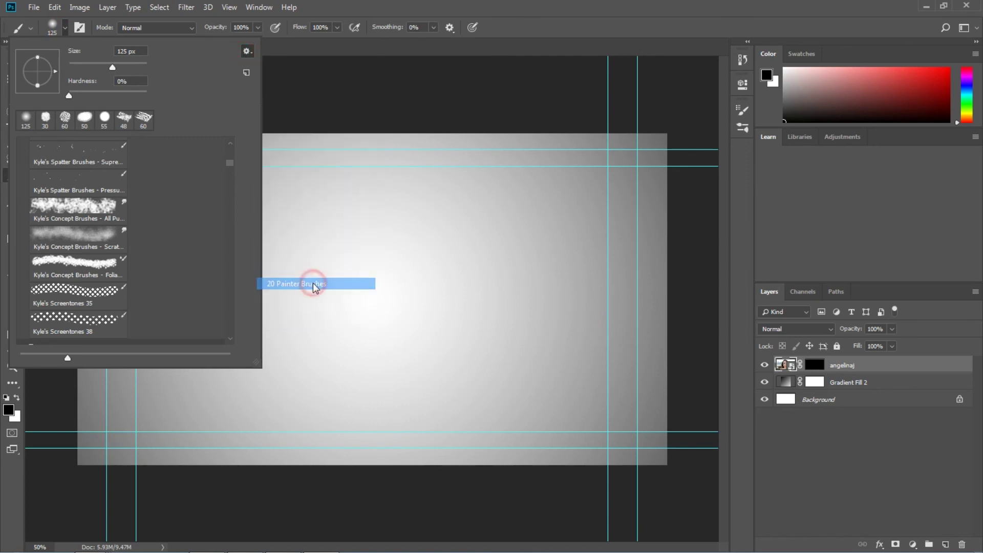
click(452, 212)
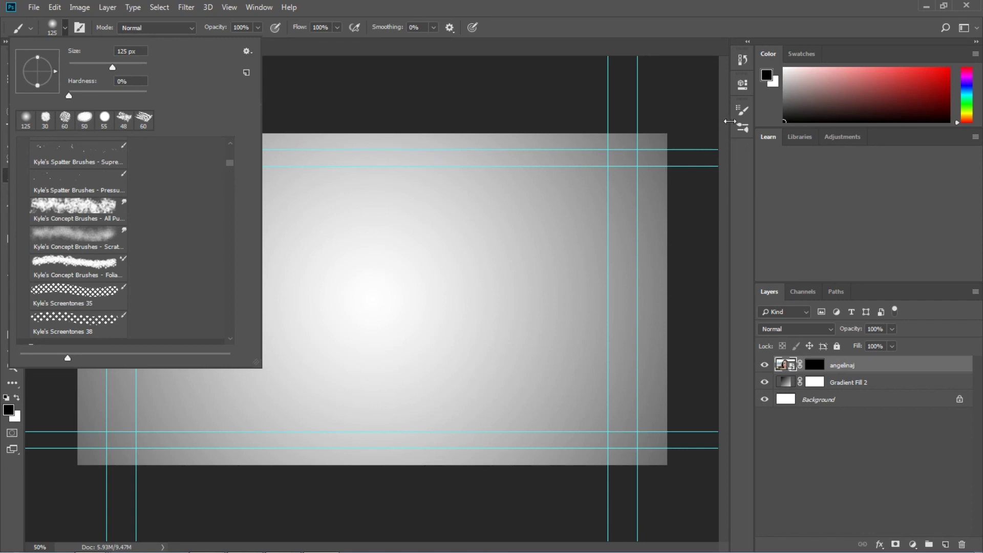
click(742, 111)
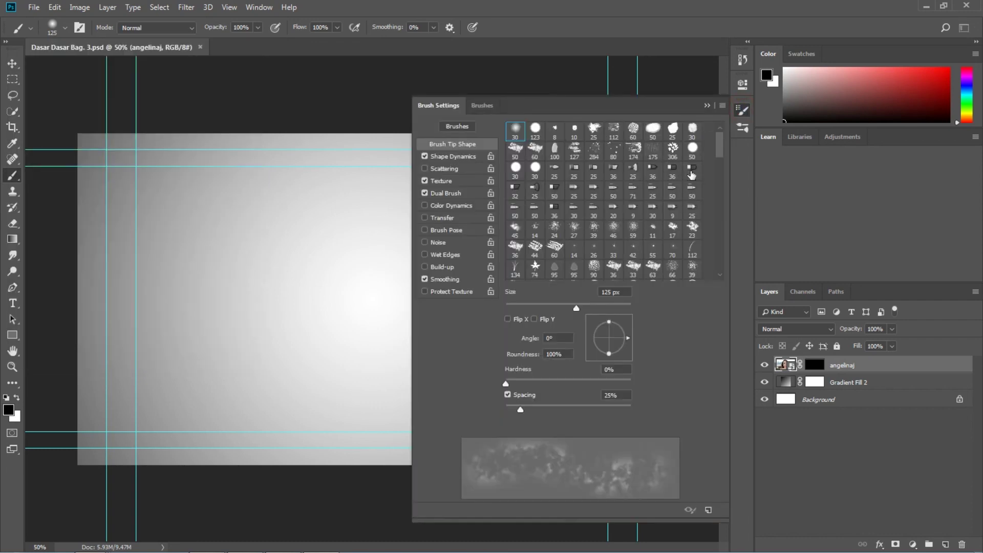